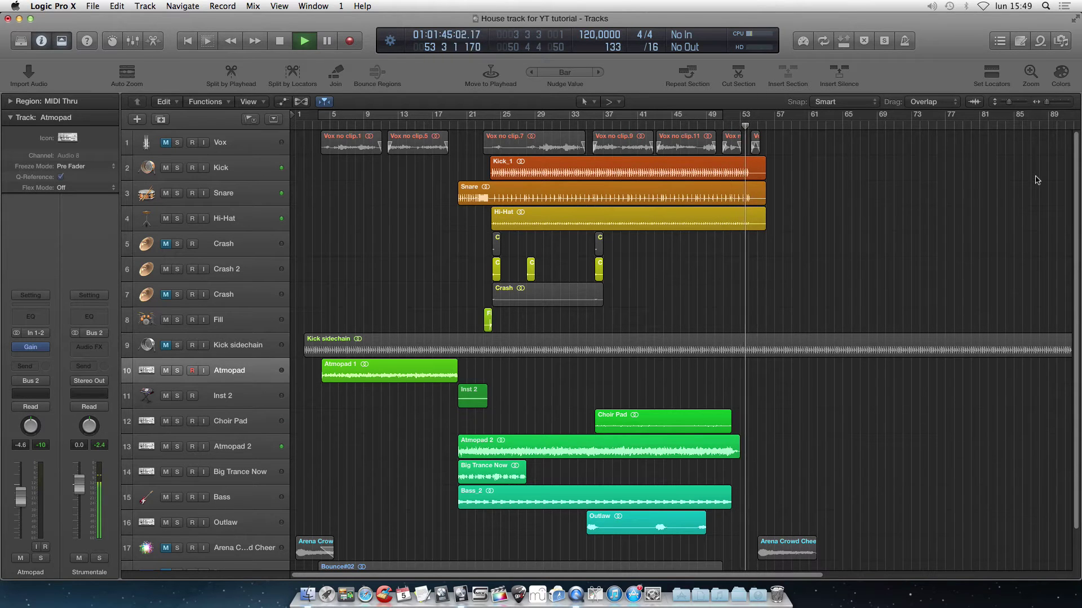
Stop playback, listen to the Atmopad intro from bar 8, and return the playhead to bar 4.
{"action": "key", "text": "space"}
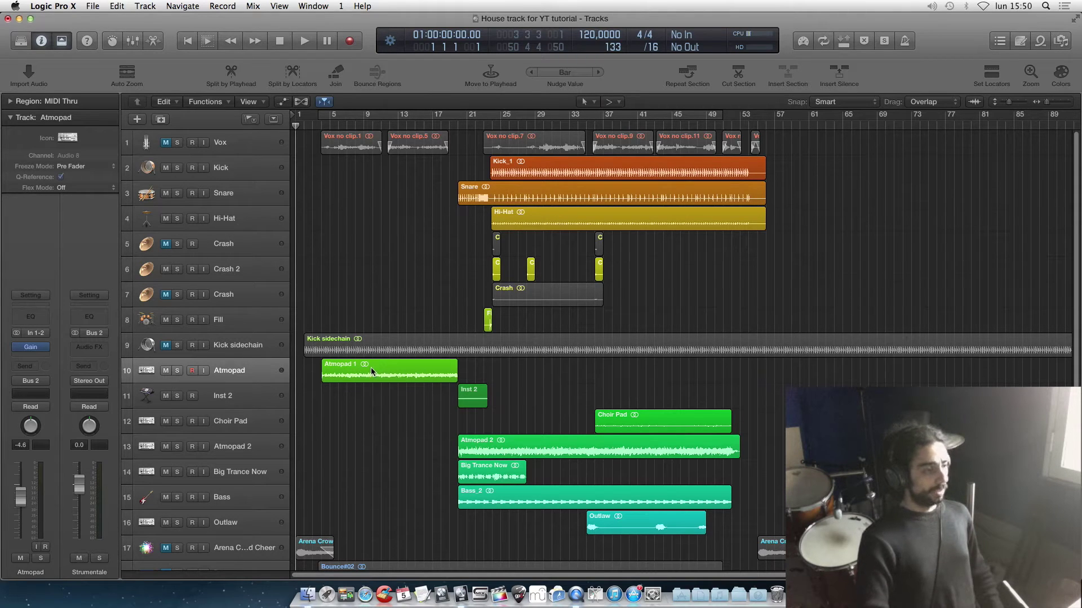
{"action": "left_click", "coordinate": [349, 119]}
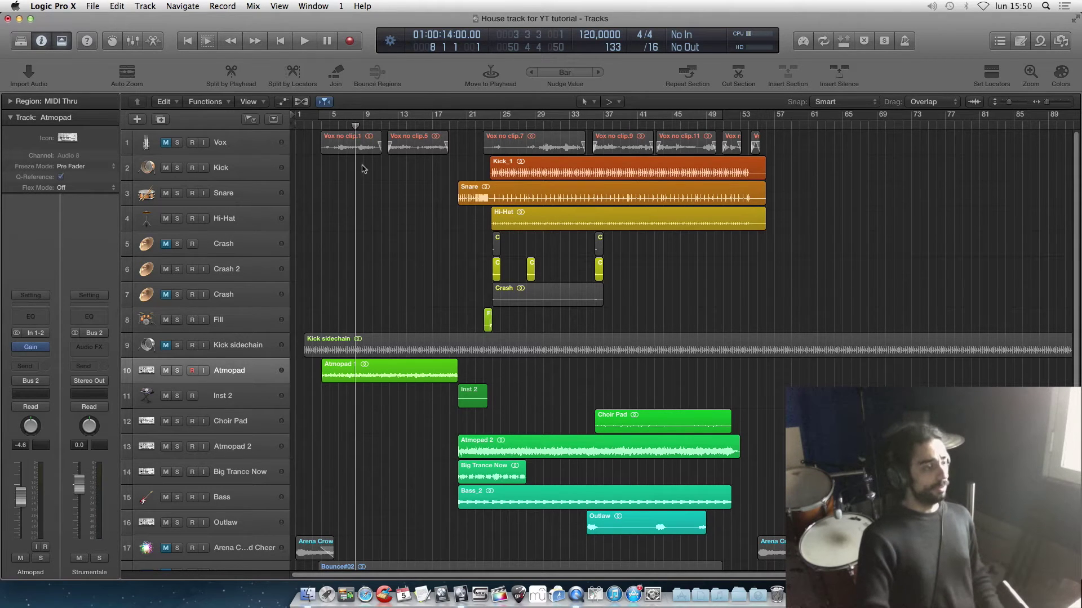
{"action": "key", "text": "space"}
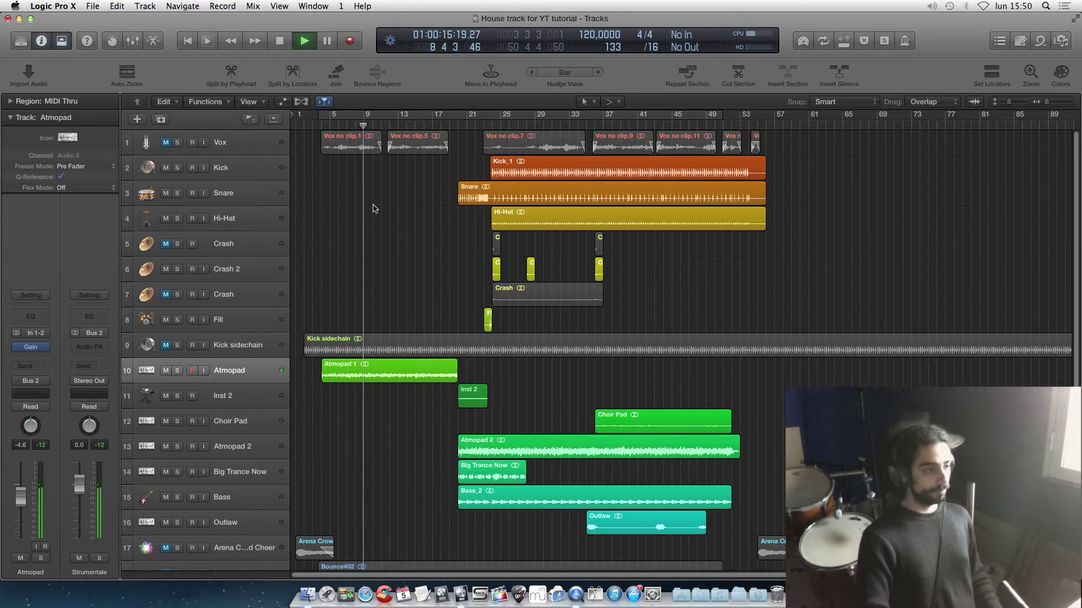
{"action": "key", "text": "space"}
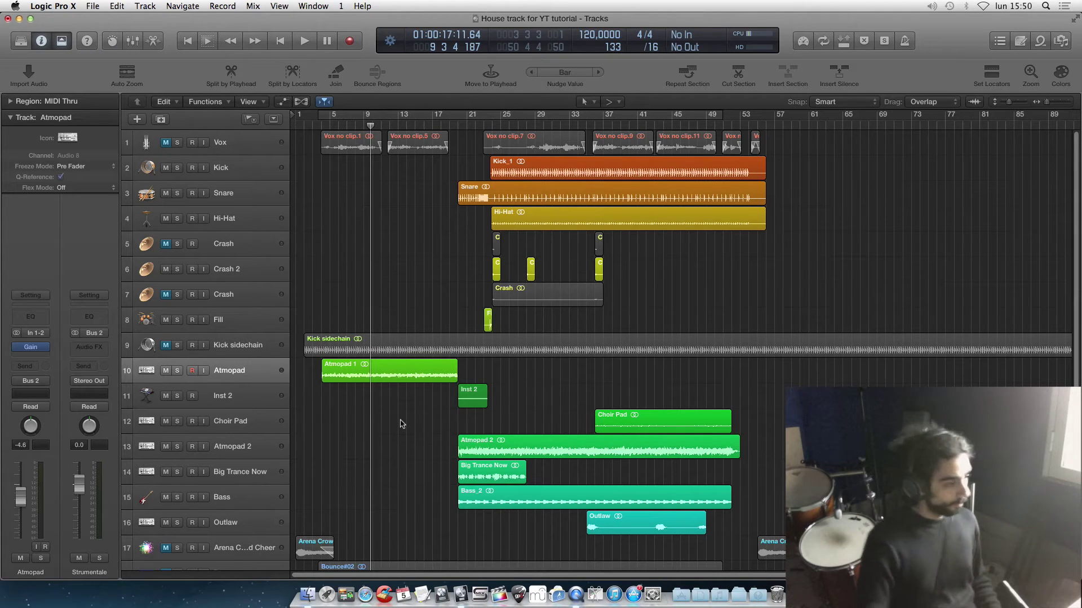
{"action": "left_click", "coordinate": [321, 126]}
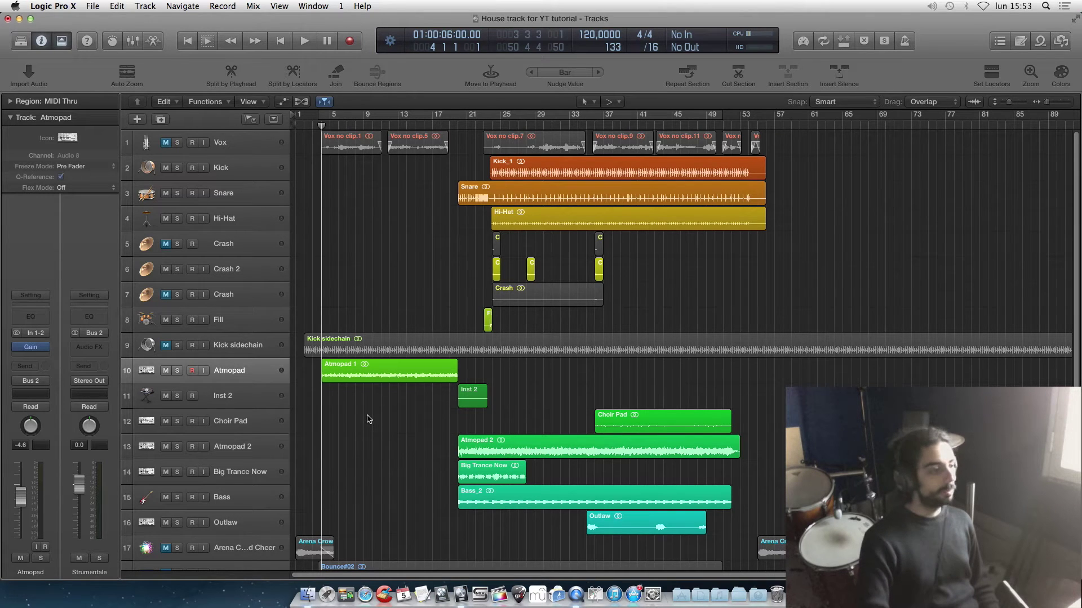
Insert the stereo Waves OneKnob Filter plug-in after Gain on the Atmopad track.
{"action": "left_click", "coordinate": [29, 356]}
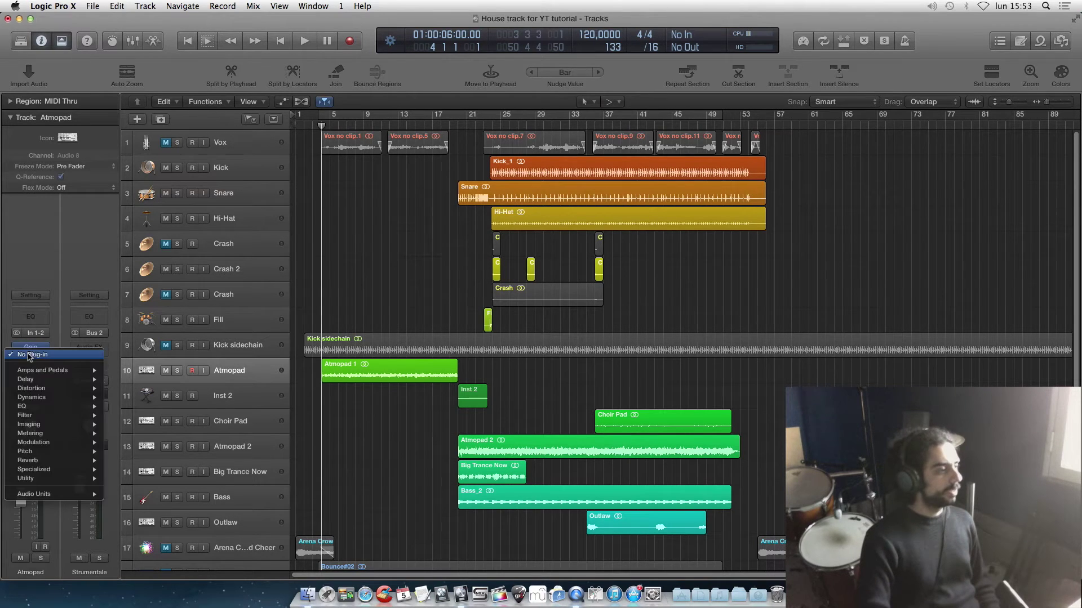
{"action": "mouse_move", "coordinate": [91, 499]}
{"action": "mouse_move", "coordinate": [125, 504]}
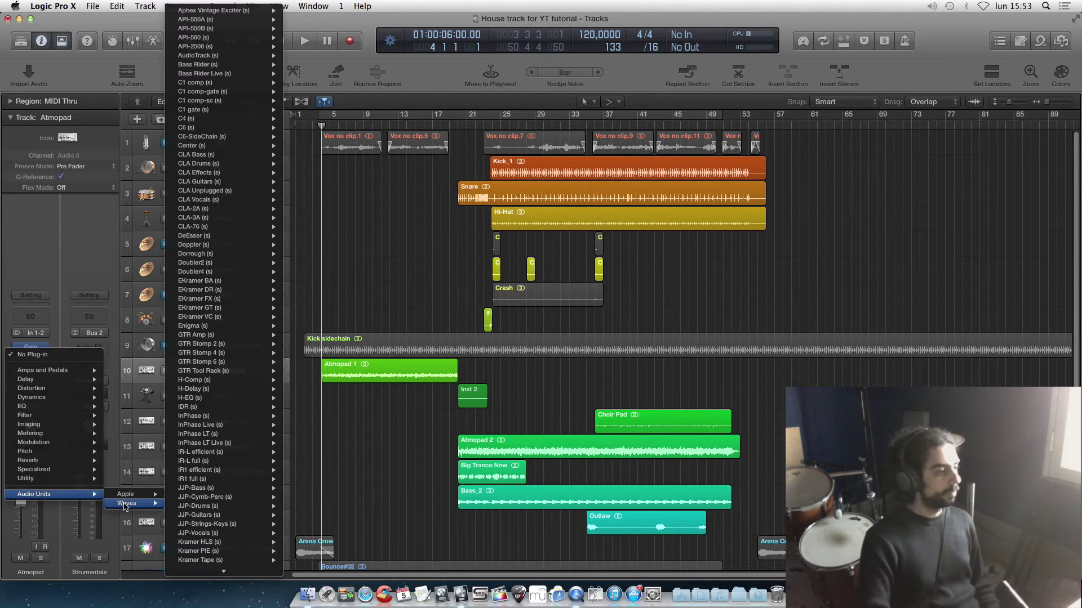
{"action": "scroll", "coordinate": [217, 241], "scroll_direction": "down", "scroll_amount": 10}
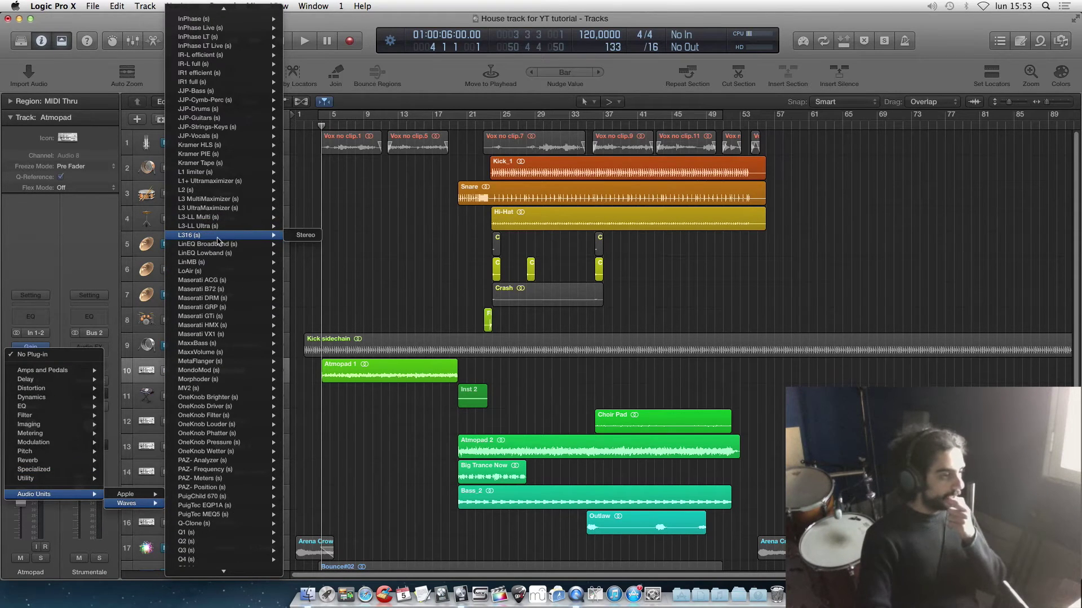
{"action": "mouse_move", "coordinate": [227, 417]}
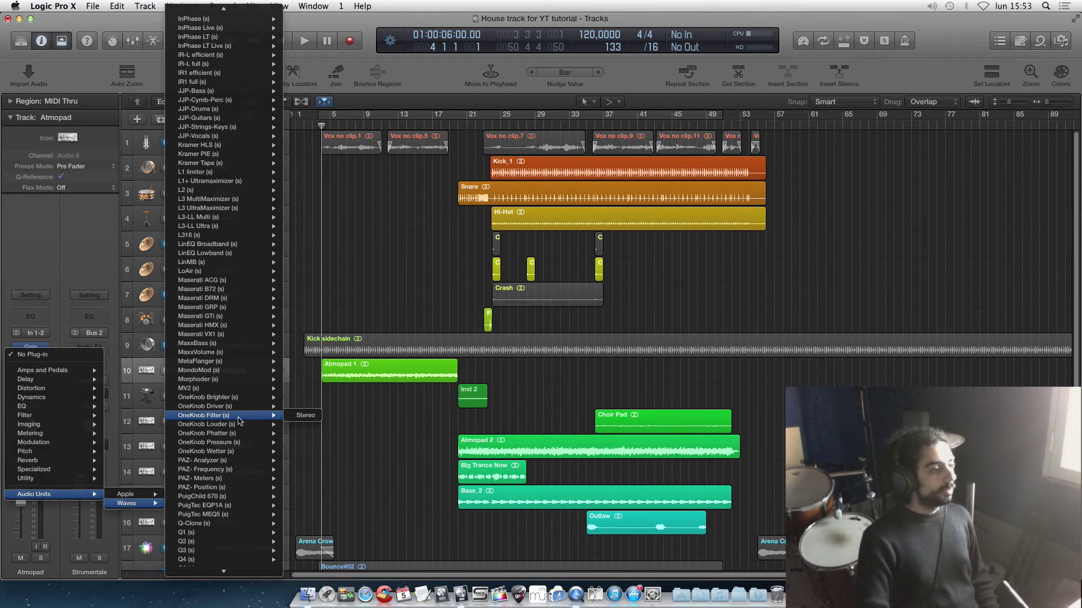
{"action": "left_click", "coordinate": [305, 415]}
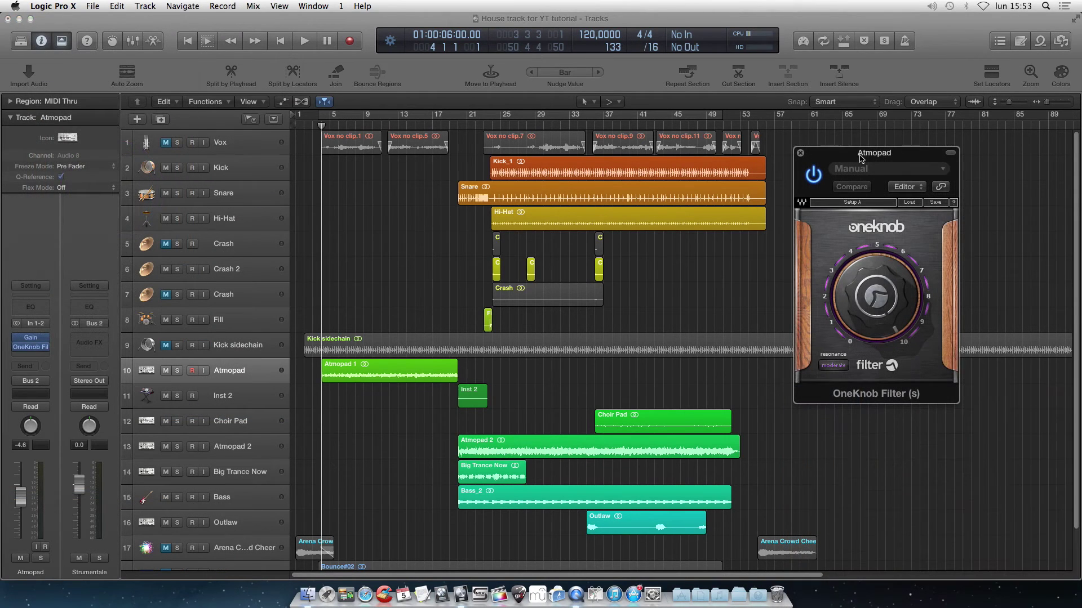
{"action": "left_click_drag", "start_coordinate": [859, 156], "coordinate": [855, 158]}
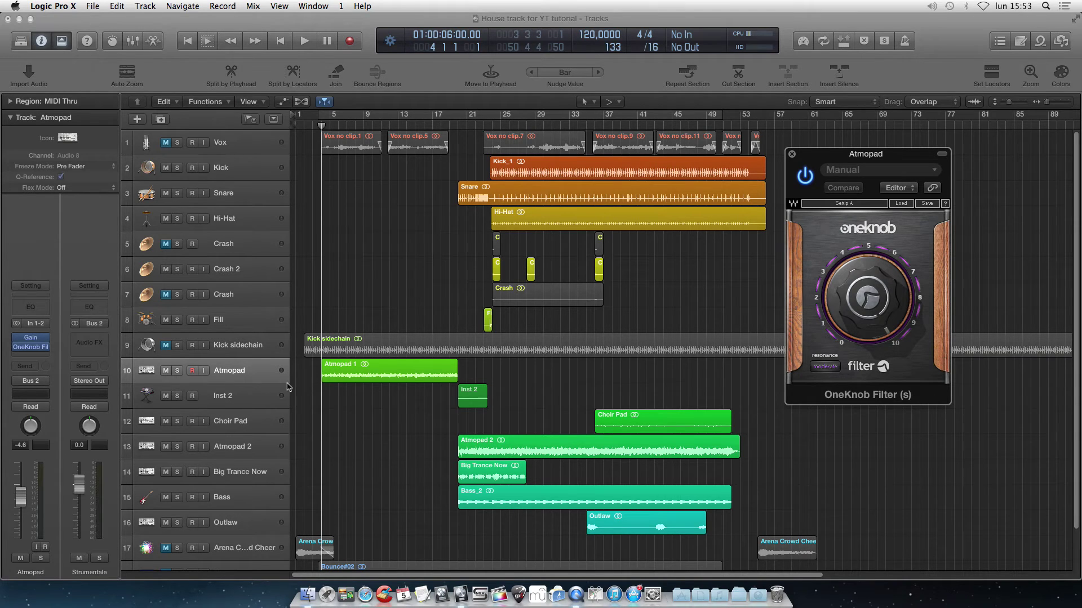
Insert the stereo Waves Q10 equalizer below OneKnob Filter on the Atmopad track and arrange both plug-in windows apart.
{"action": "mouse_move", "coordinate": [47, 350]}
{"action": "left_click", "coordinate": [40, 357]}
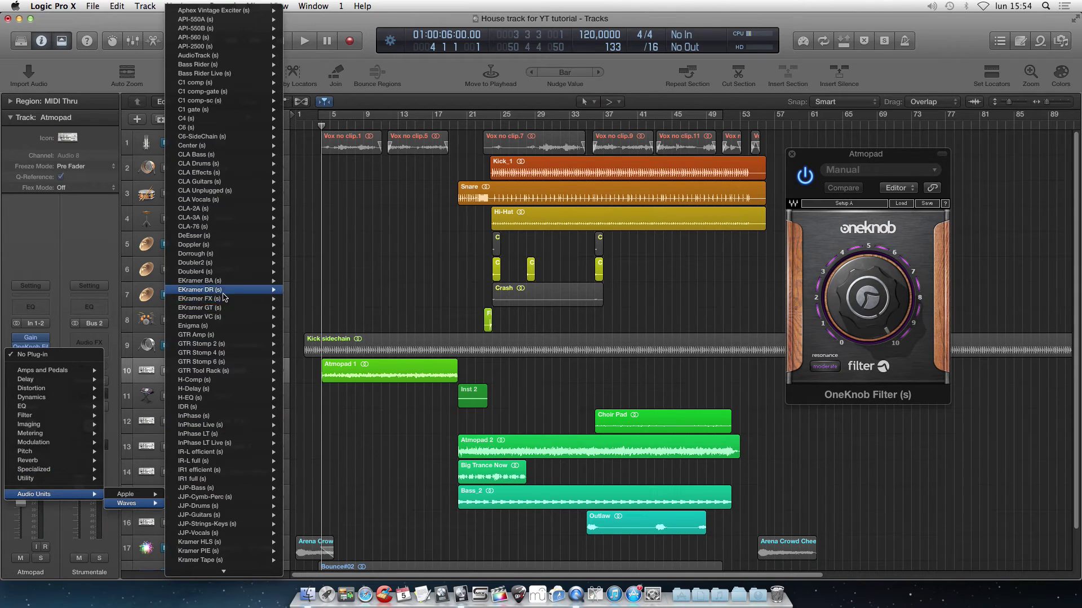
{"action": "scroll", "coordinate": [224, 297], "scroll_direction": "down", "scroll_amount": 10}
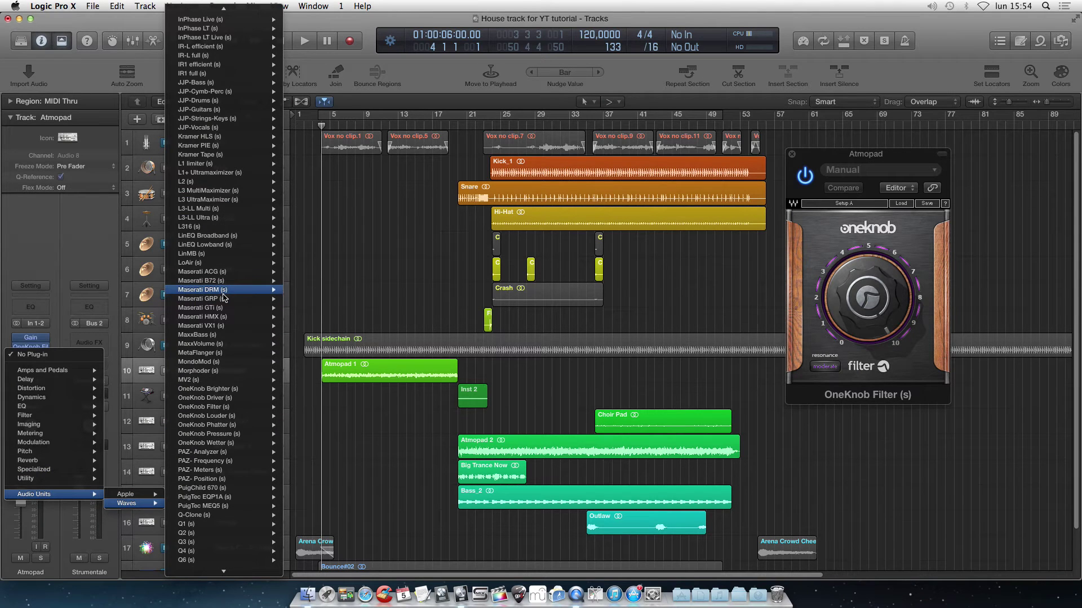
{"action": "scroll", "coordinate": [224, 297], "scroll_direction": "down", "scroll_amount": 5}
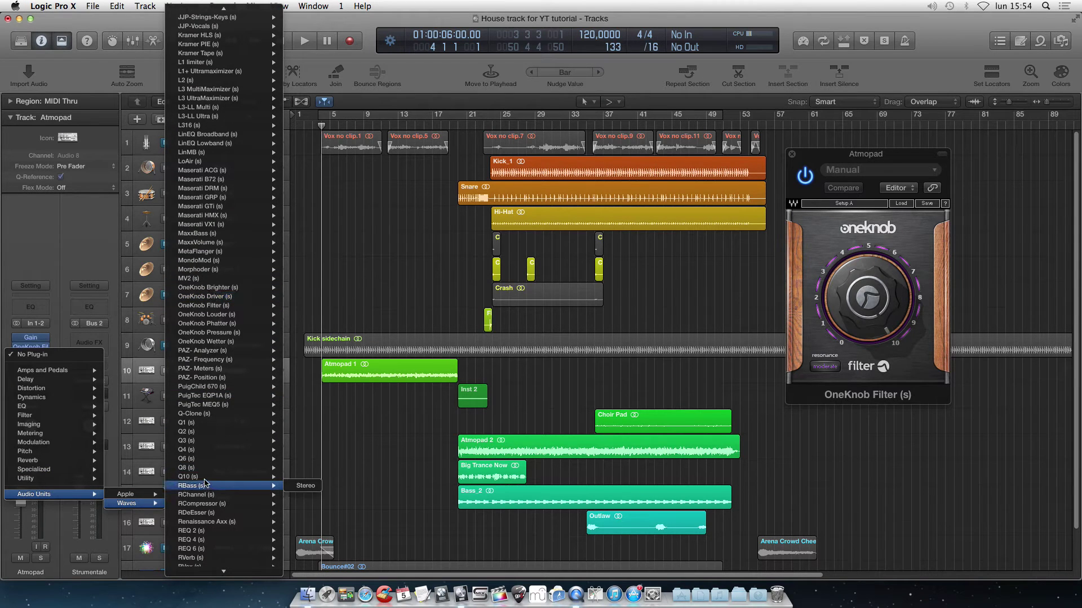
{"action": "mouse_move", "coordinate": [208, 482]}
{"action": "left_click", "coordinate": [305, 478]}
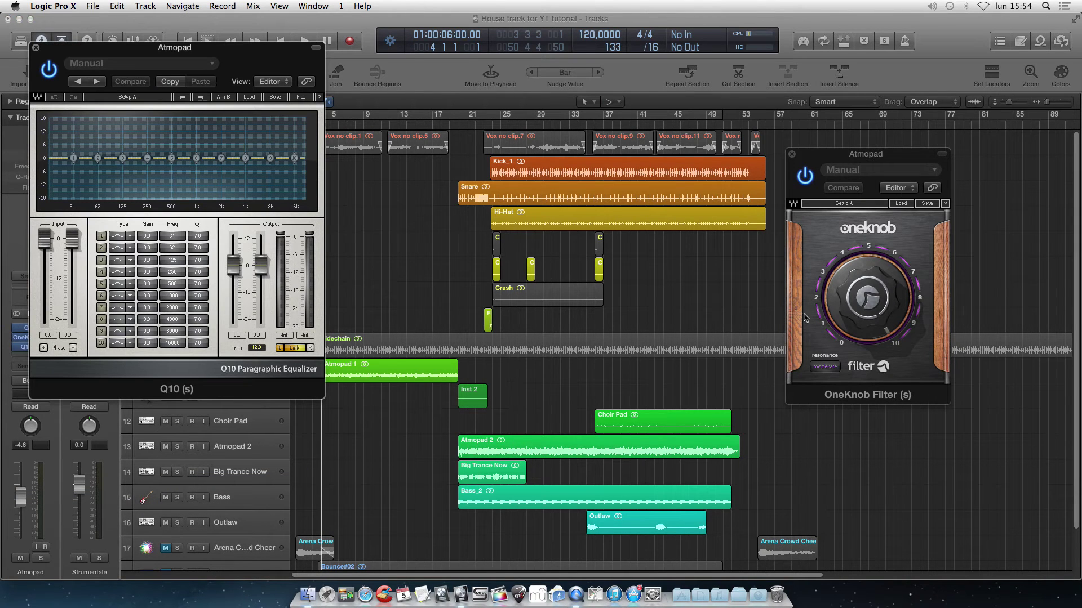
{"action": "left_click_drag", "start_coordinate": [834, 158], "coordinate": [902, 224]}
{"action": "left_click", "coordinate": [186, 49]}
{"action": "left_click_drag", "start_coordinate": [162, 50], "coordinate": [388, 86]}
Enable band 10 of the Q10 equalizer and set its filter type to Low Pass.
{"action": "left_click", "coordinate": [327, 379]}
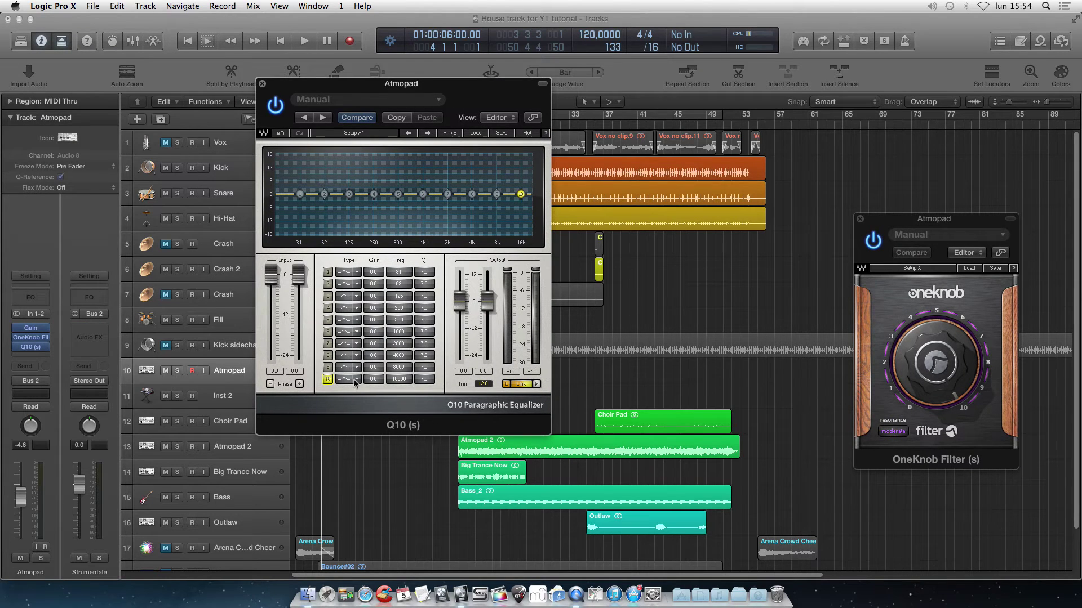
{"action": "left_click", "coordinate": [357, 379]}
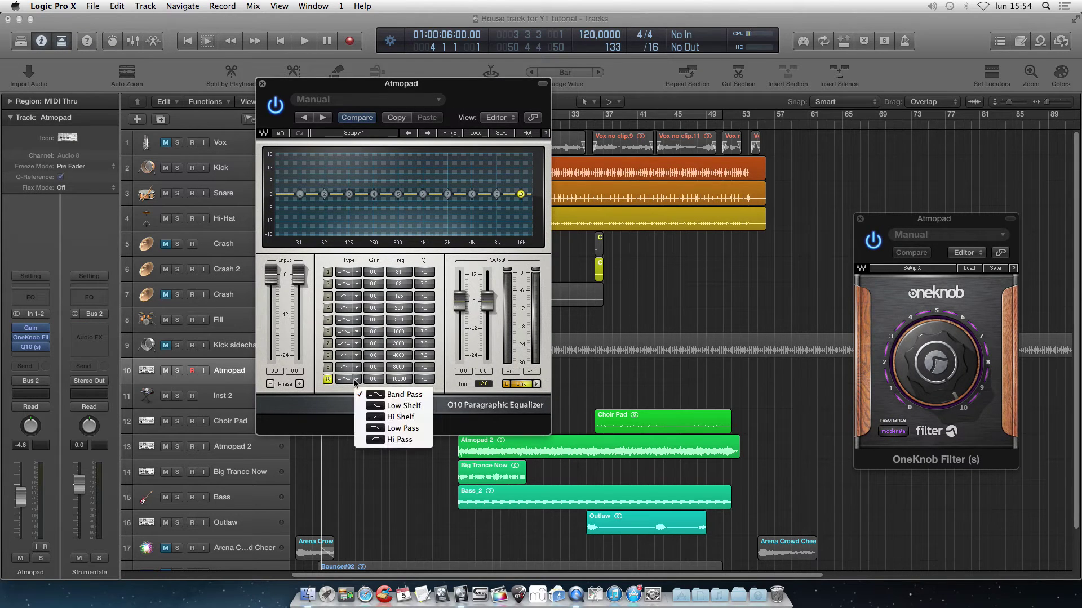
{"action": "left_click", "coordinate": [381, 429]}
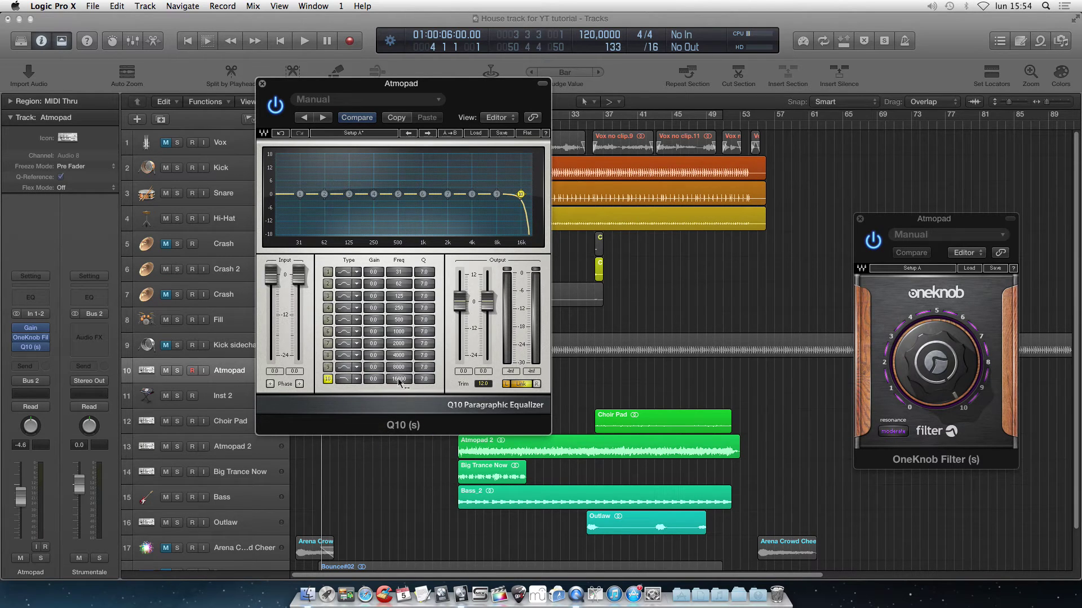
{"action": "left_click_drag", "start_coordinate": [412, 87], "coordinate": [560, 133]}
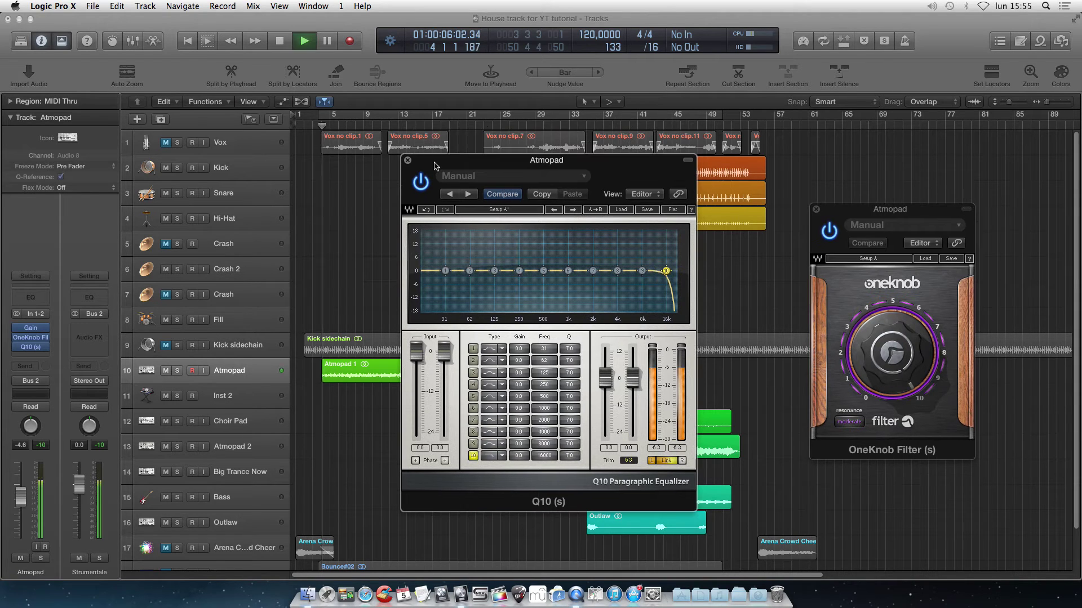
During playback, sweep the Q10's band 10 low-pass frequency down to 16 and back up to 21357, ending with playback stopped.
{"action": "key", "text": "space"}
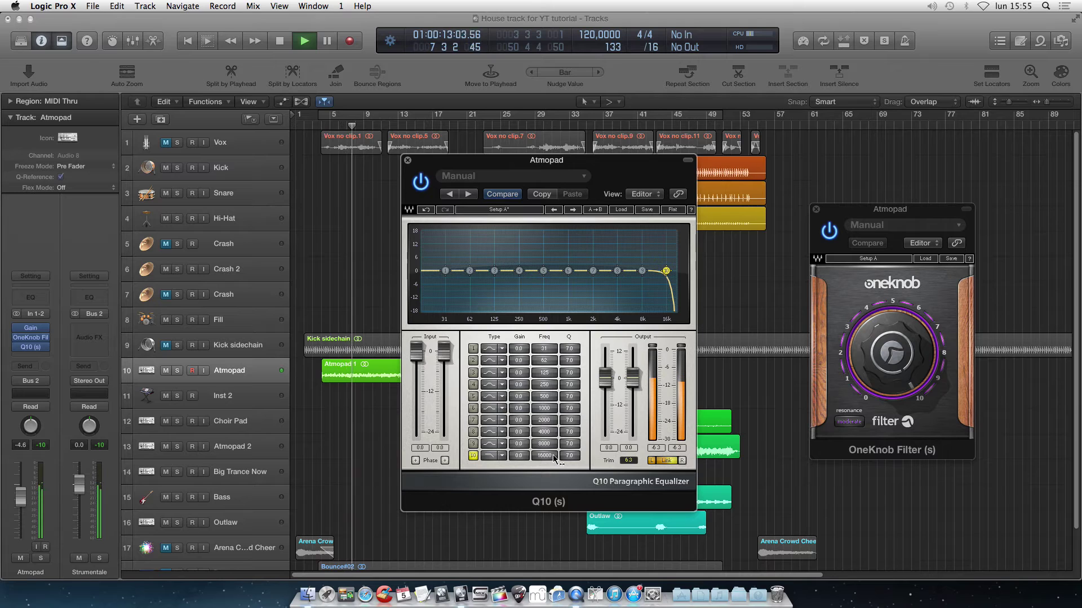
{"action": "left_click_drag", "start_coordinate": [555, 458], "coordinate": [555, 595]}
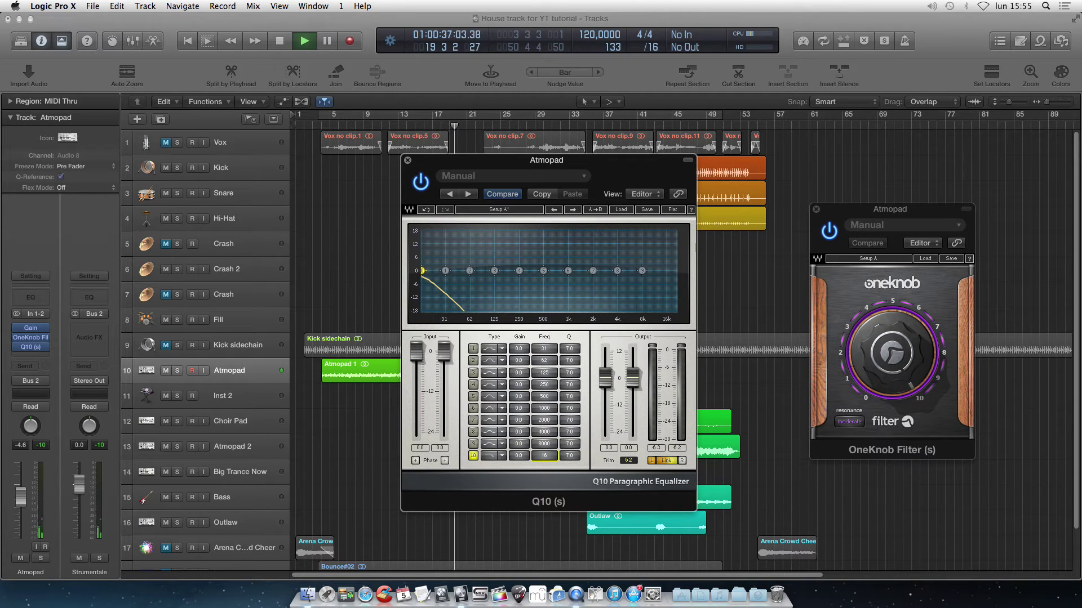
{"action": "left_click_drag", "start_coordinate": [555, 595], "coordinate": [555, 298]}
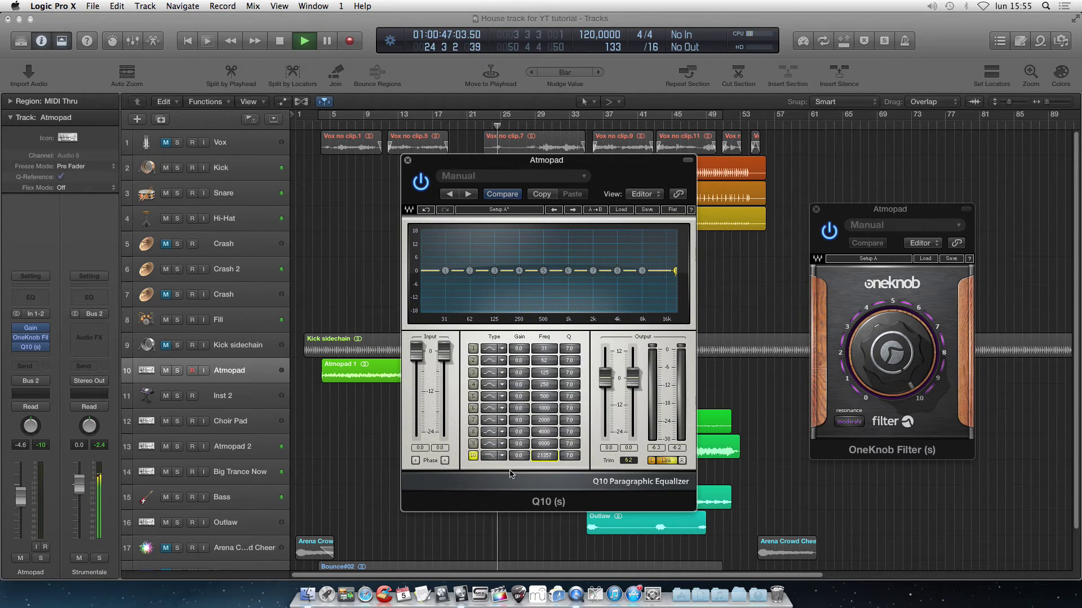
{"action": "key", "text": "space"}
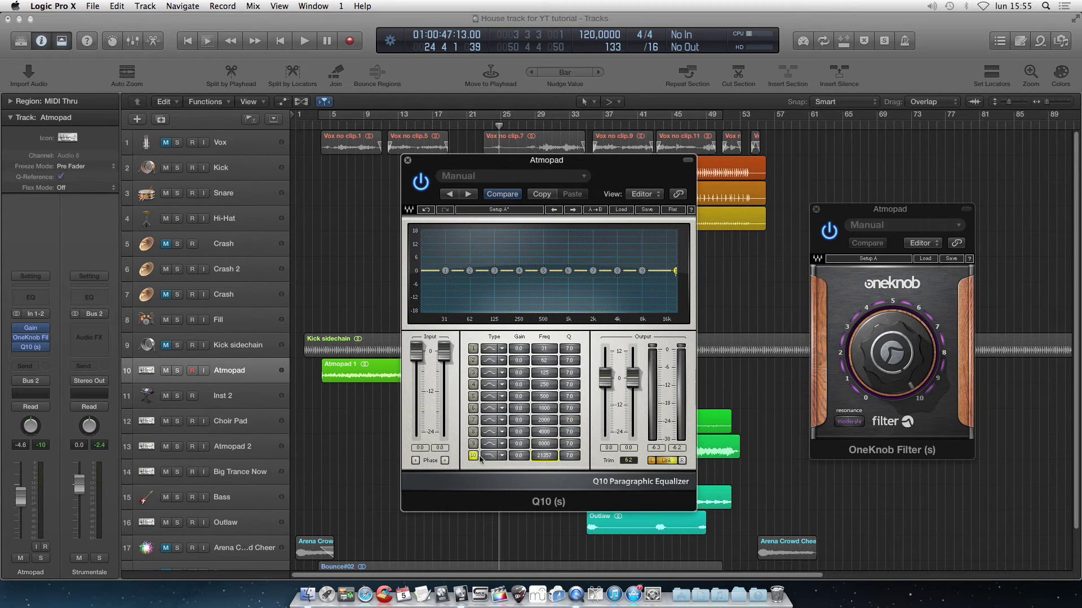
Close the Q10 window and remove the Q10 plug-in from the Atmopad track.
{"action": "left_click", "coordinate": [407, 161]}
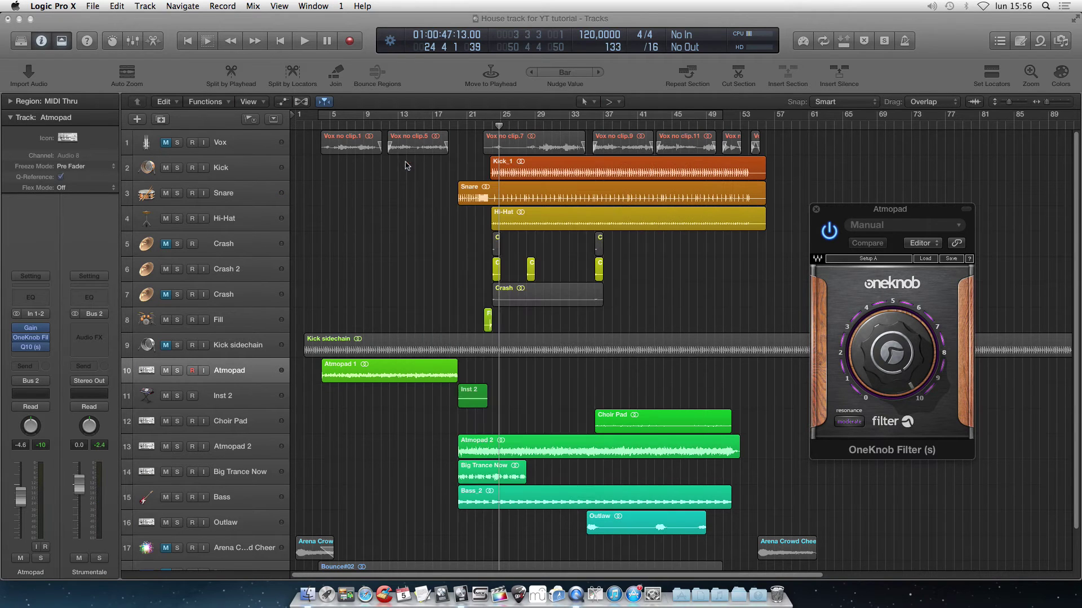
{"action": "left_click", "coordinate": [45, 348]}
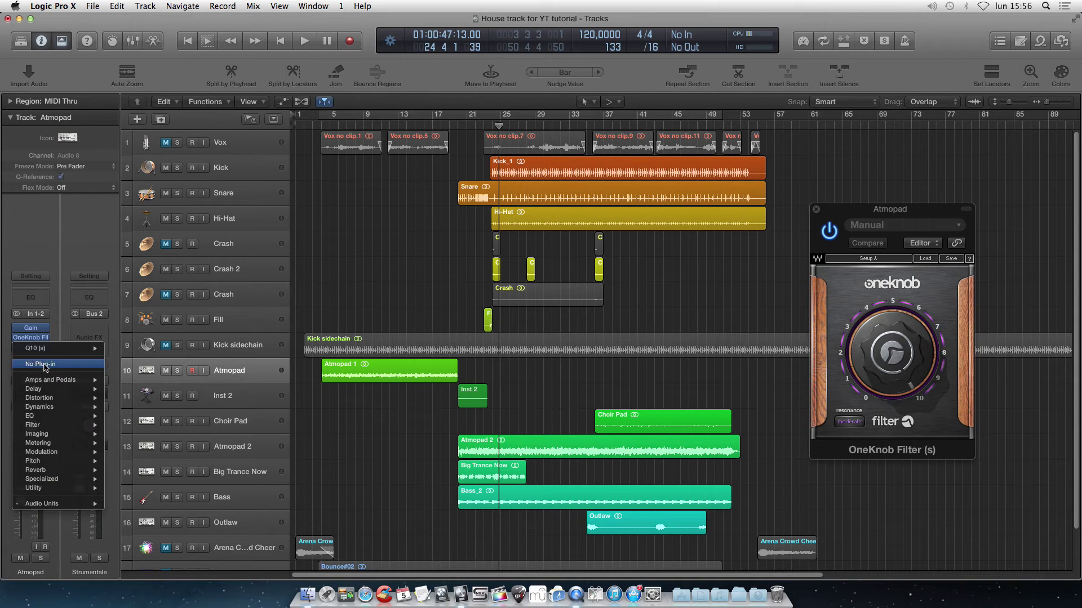
{"action": "left_click", "coordinate": [45, 365]}
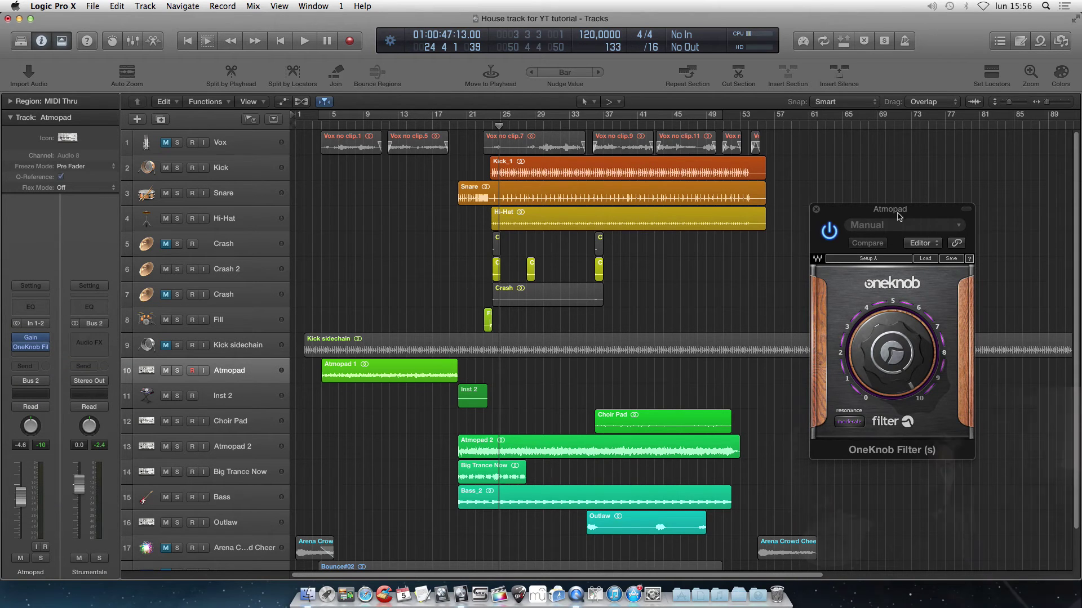
Center the OneKnob Filter window, play from bar 4 while sweeping the filter knob, and stop playback.
{"action": "left_click_drag", "start_coordinate": [968, 354], "coordinate": [686, 350]}
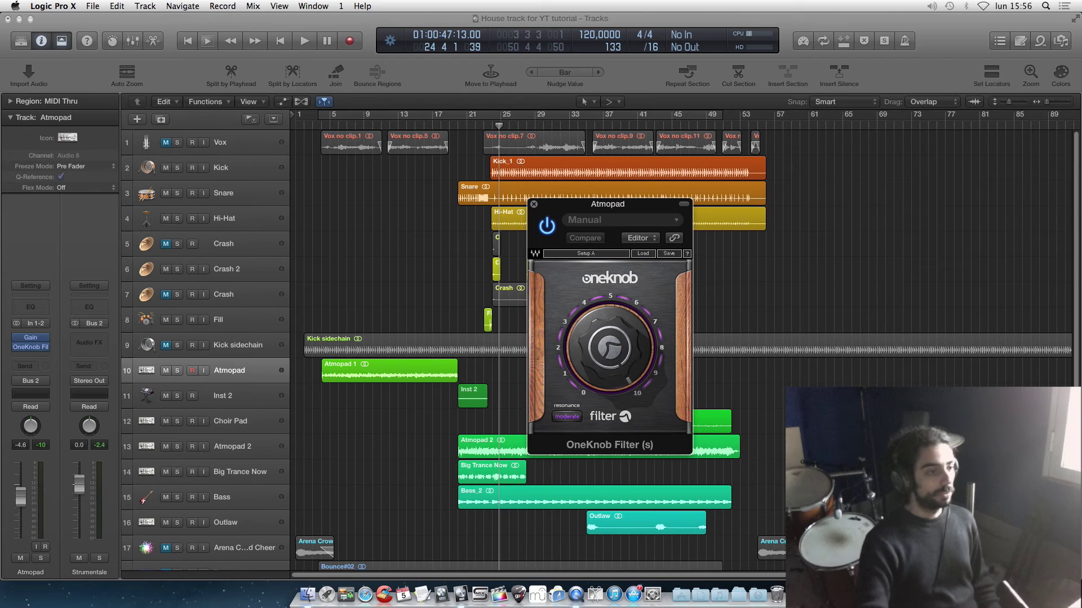
{"action": "left_click_drag", "start_coordinate": [618, 354], "coordinate": [620, 339]}
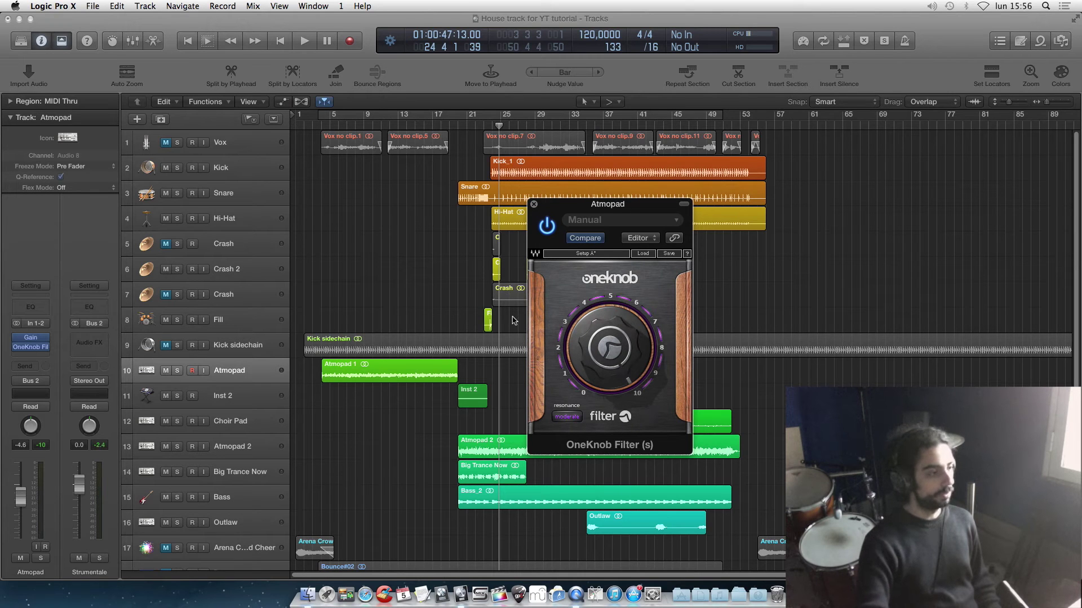
{"action": "left_click", "coordinate": [324, 136]}
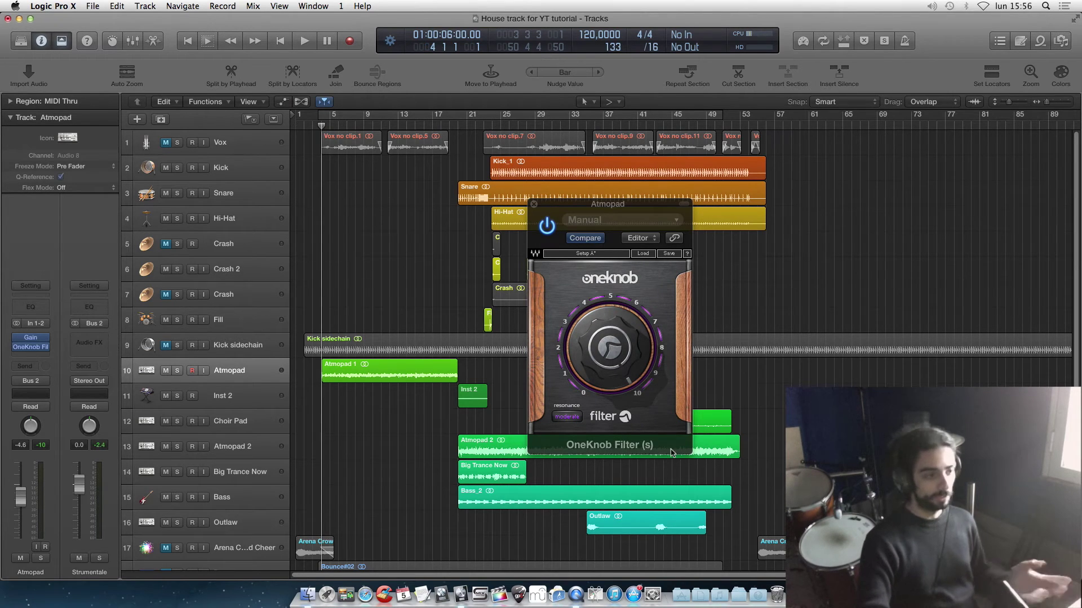
{"action": "key", "text": "space"}
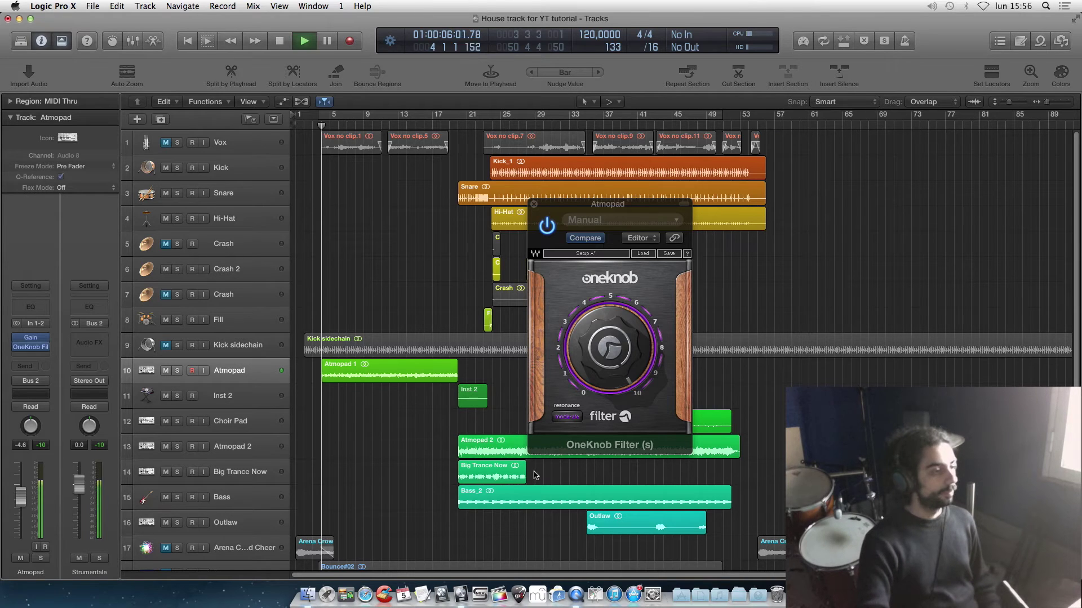
{"action": "mouse_move", "coordinate": [607, 350]}
{"action": "left_mouse_down"}
{"action": "mouse_move", "coordinate": [606, 405]}
{"action": "mouse_move", "coordinate": [604, 333]}
{"action": "left_mouse_up"}
{"action": "key", "text": "space"}
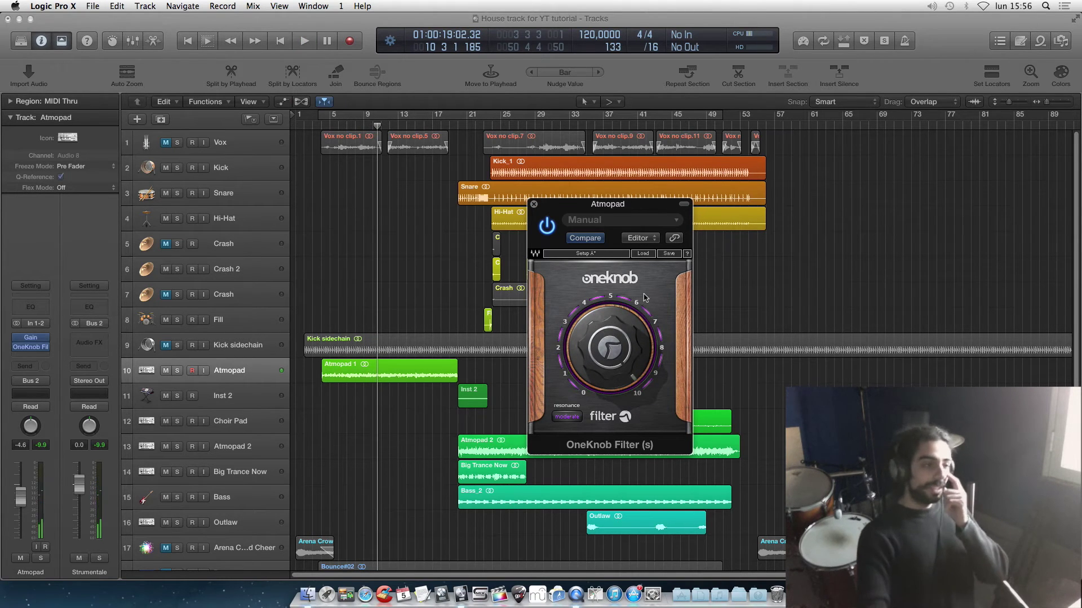
Turn the OneKnob Filter knob to about 6 during playback and step through the resonance settings past high.
{"action": "left_click", "coordinate": [455, 426]}
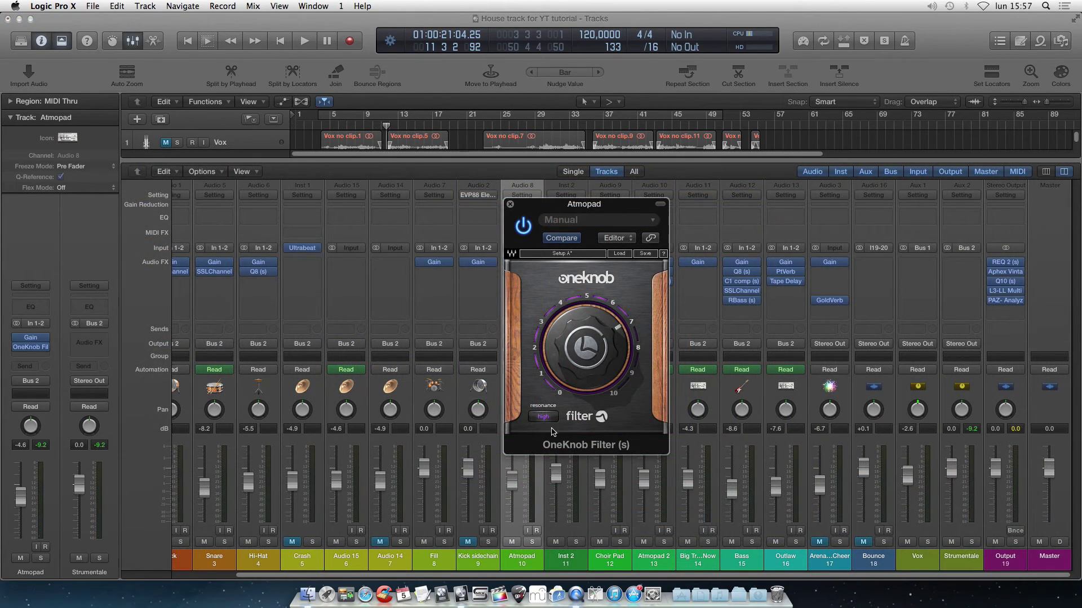
{"action": "key", "text": "space"}
{"action": "left_click_drag", "start_coordinate": [584, 343], "coordinate": [569, 366]}
{"action": "left_click", "coordinate": [543, 417]}
{"action": "left_click", "coordinate": [543, 416]}
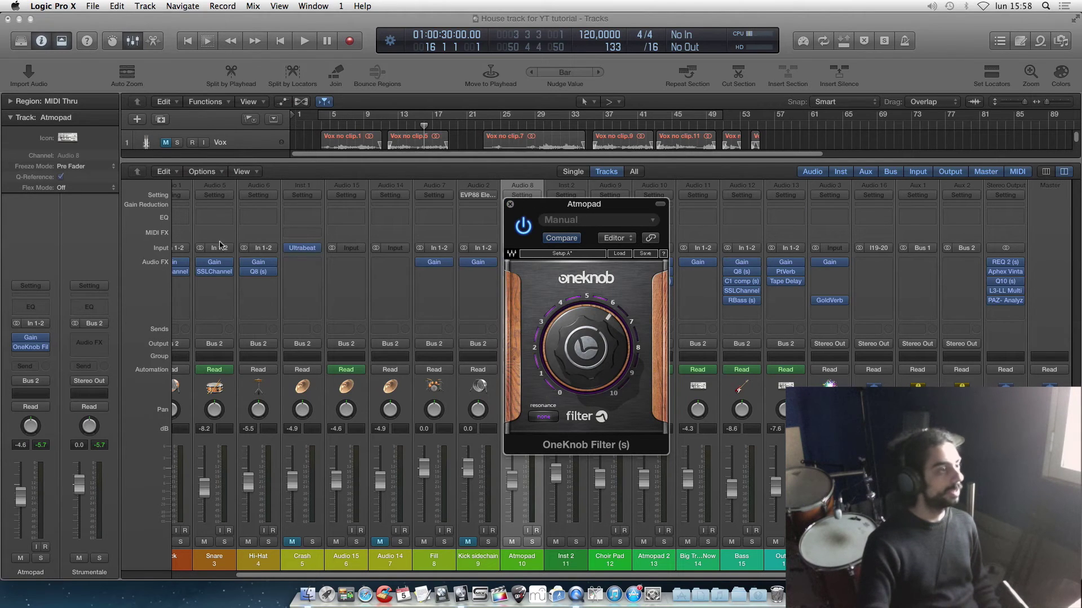
Hide the mixer and move the OneKnob Filter window clear of the Atmopad region.
{"action": "left_click", "coordinate": [131, 41]}
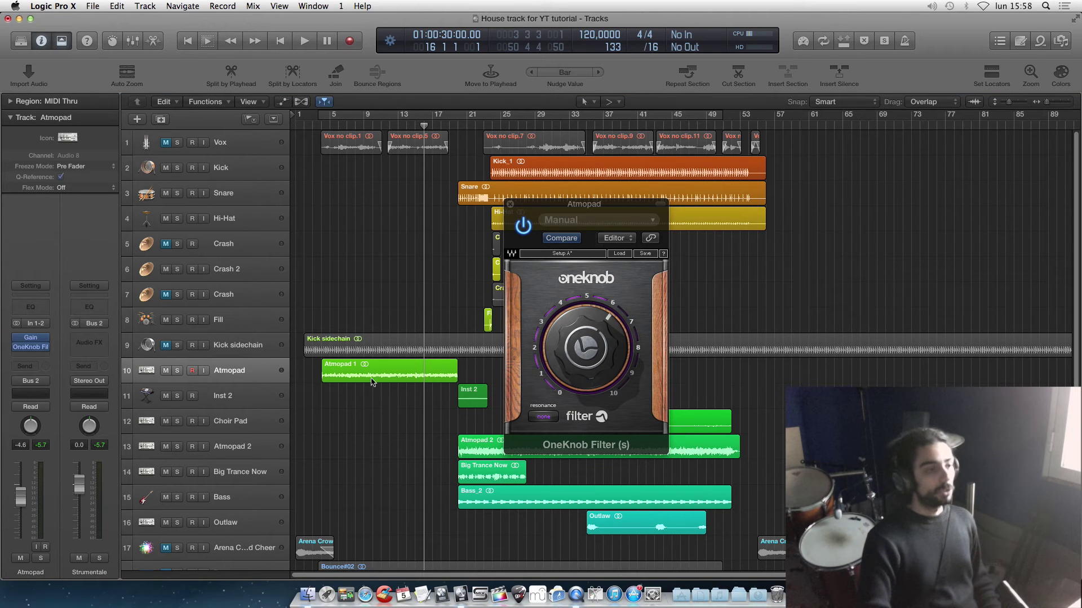
{"action": "left_click_drag", "start_coordinate": [563, 204], "coordinate": [857, 191]}
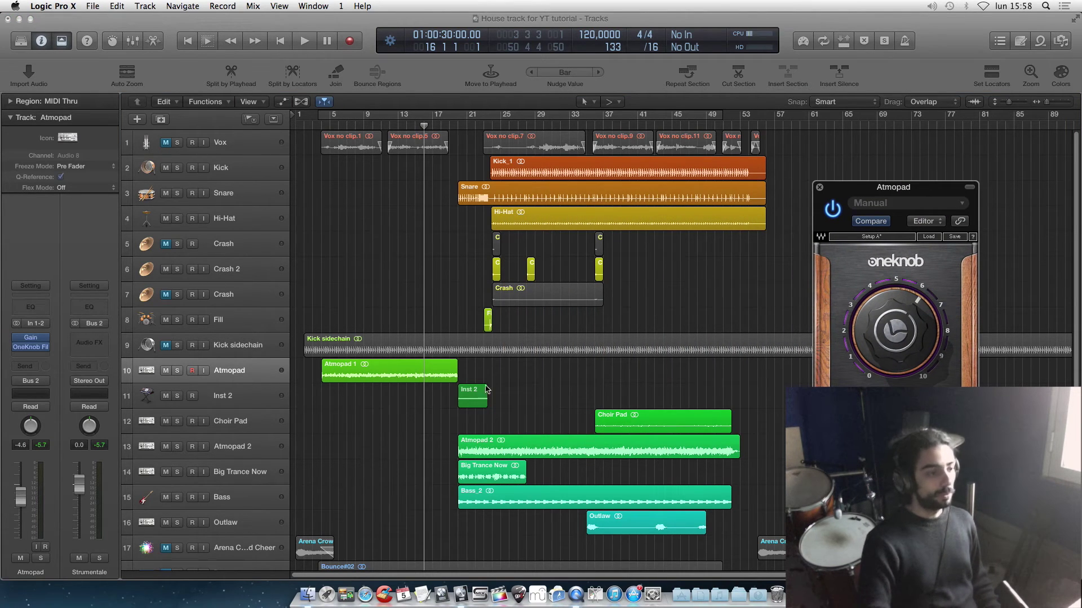
Turn the OneKnob Filter knob on the Atmopad track up to 10.
{"action": "left_click", "coordinate": [353, 427]}
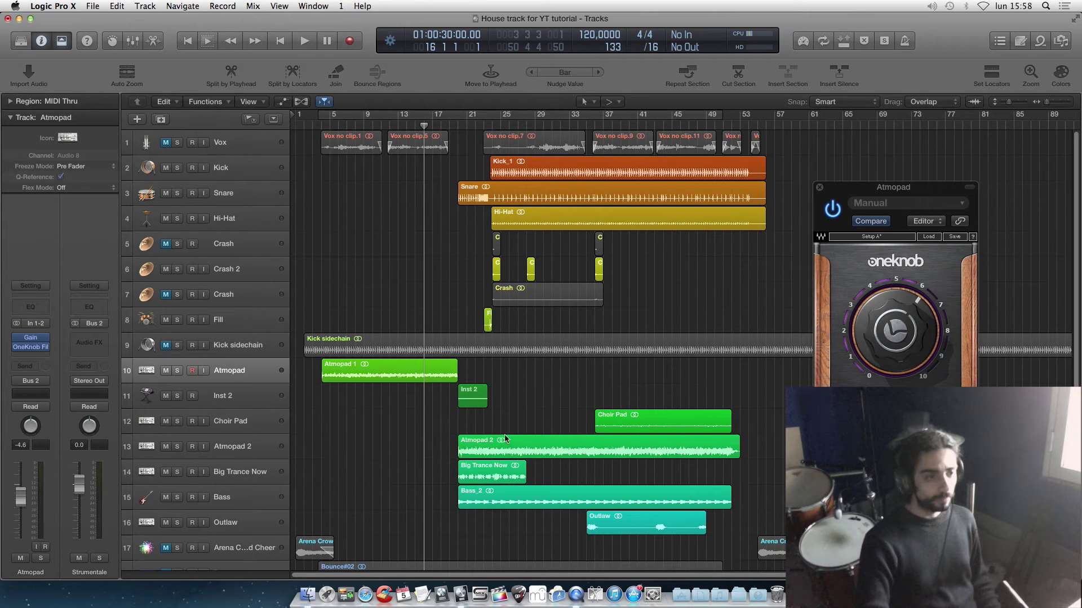
{"action": "left_click_drag", "start_coordinate": [895, 325], "coordinate": [895, 276]}
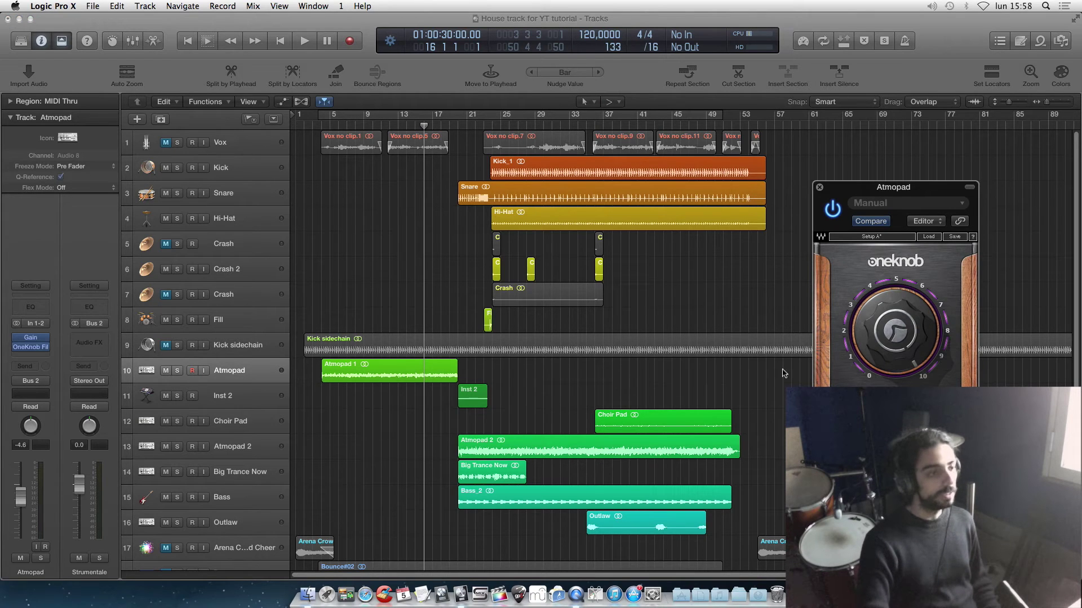
{"action": "left_click", "coordinate": [444, 370]}
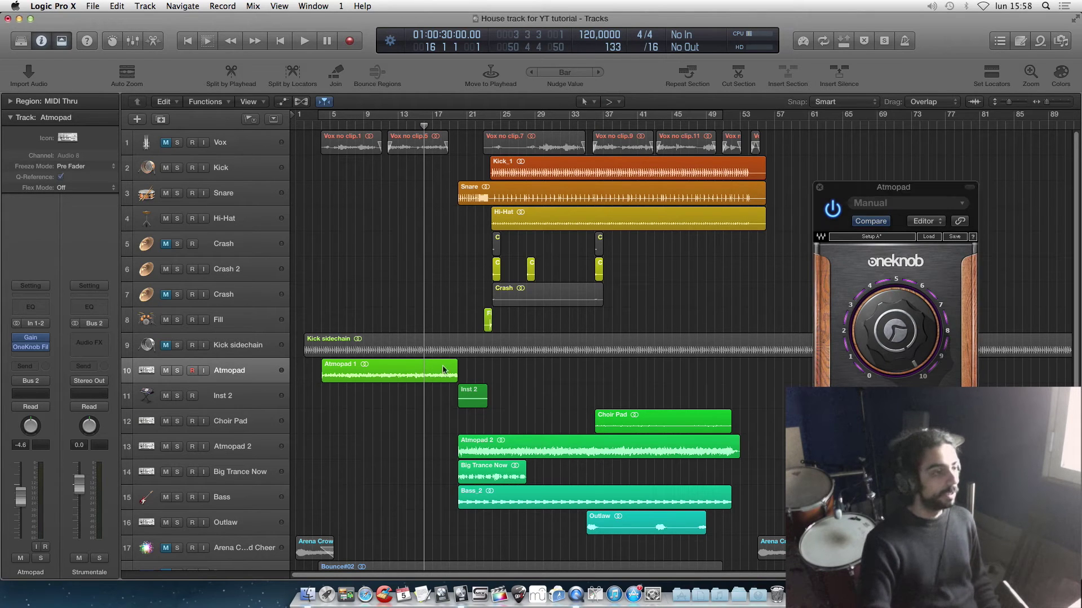
Play the arrangement from bar 20, solo the Atmopad 2 track during playback, and stop.
{"action": "left_click", "coordinate": [456, 125]}
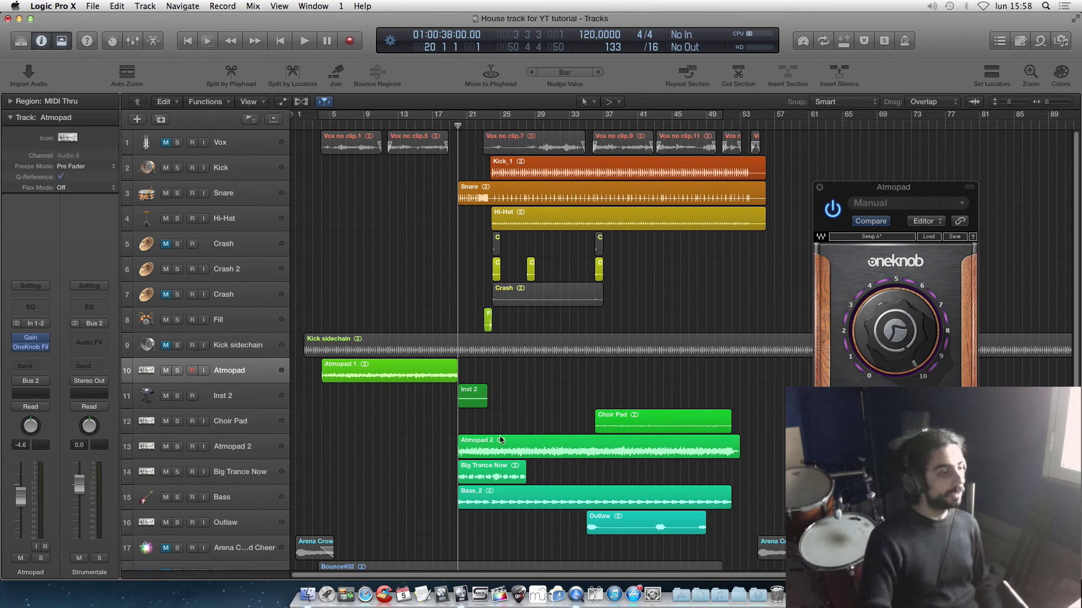
{"action": "key", "text": "space"}
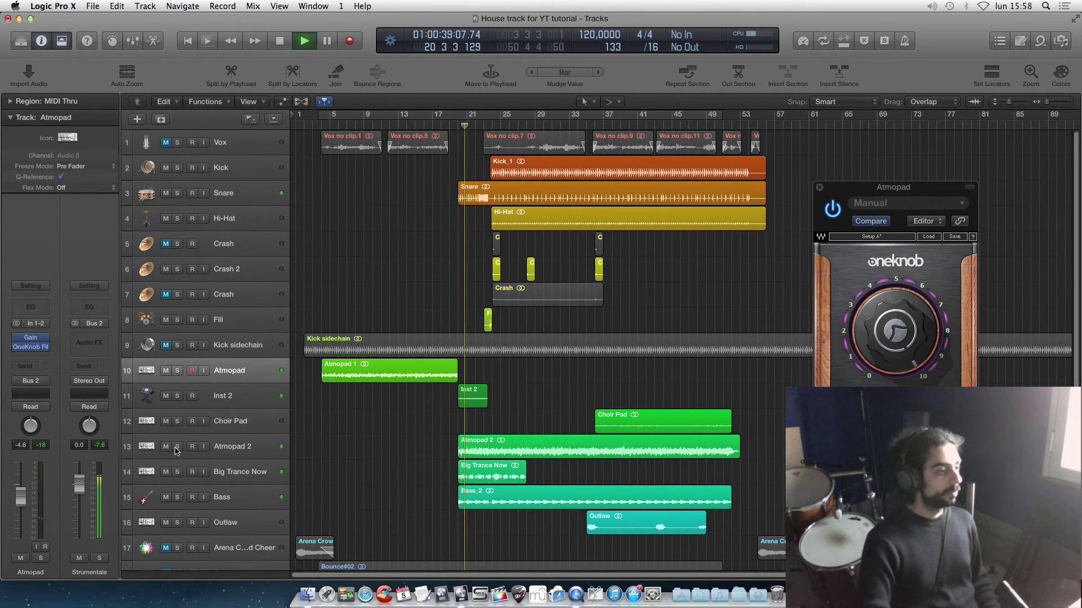
{"action": "left_click", "coordinate": [177, 448]}
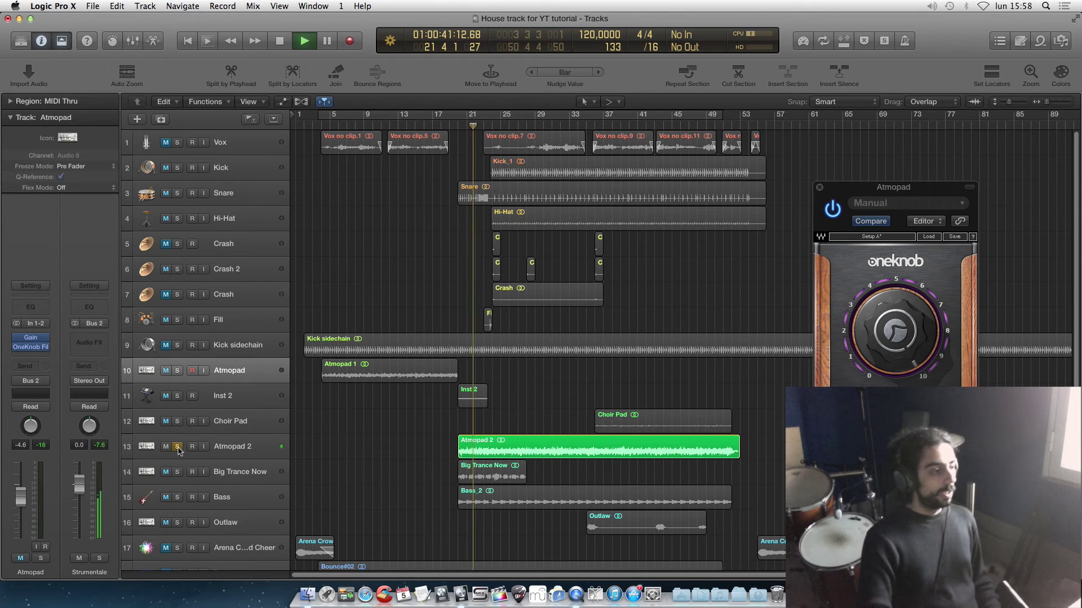
{"action": "key", "text": "space"}
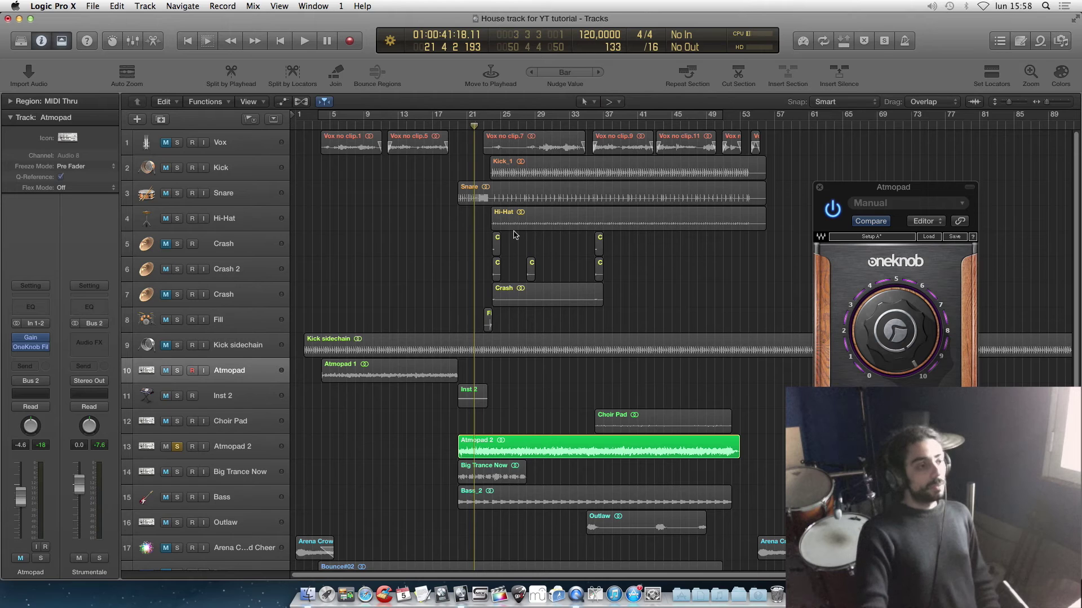
Select the Kick sidechain track, listen to a passage of the soloed Atmopad 2, and turn its solo off.
{"action": "left_click", "coordinate": [275, 339]}
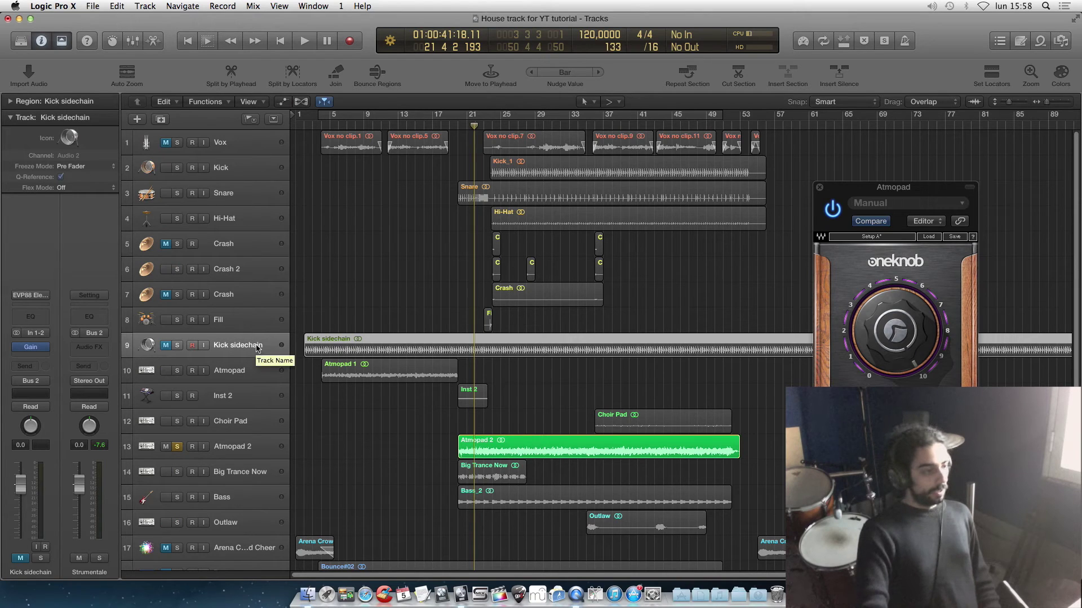
{"action": "left_click", "coordinate": [353, 310]}
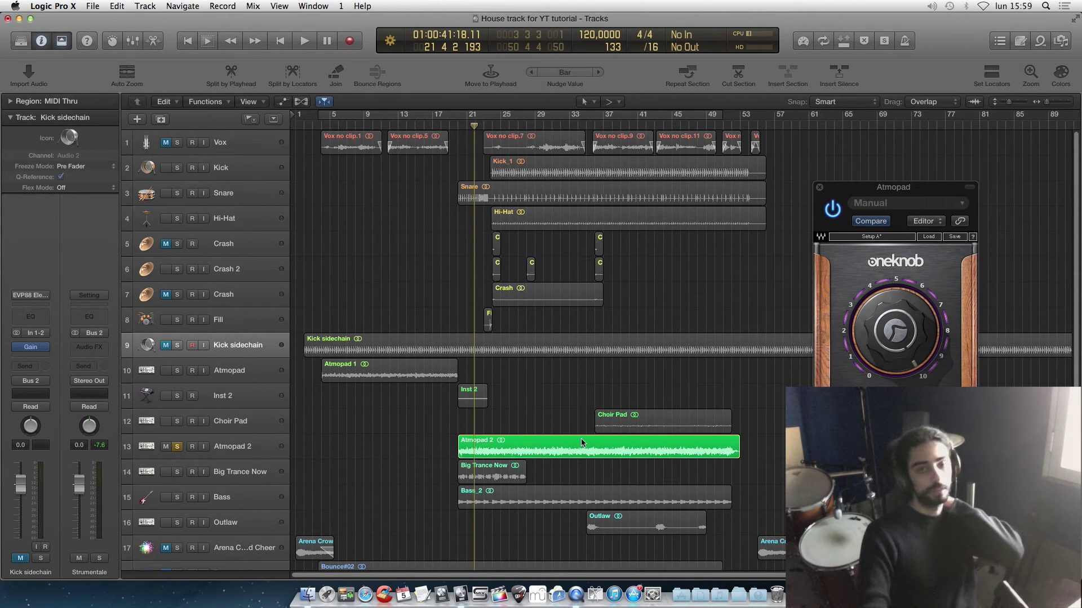
{"action": "key", "text": "space"}
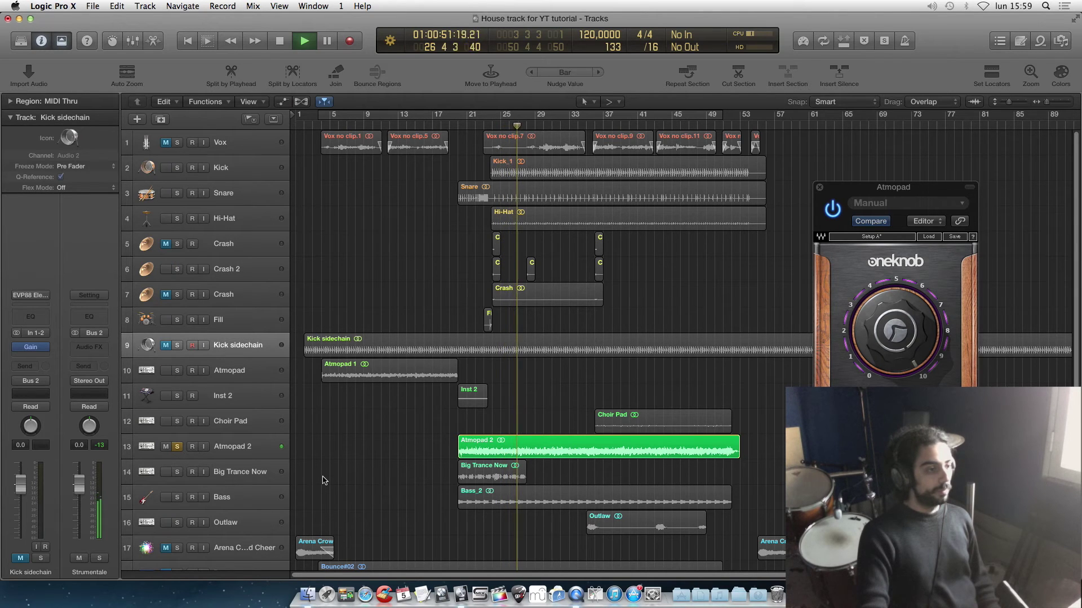
{"action": "key", "text": "space"}
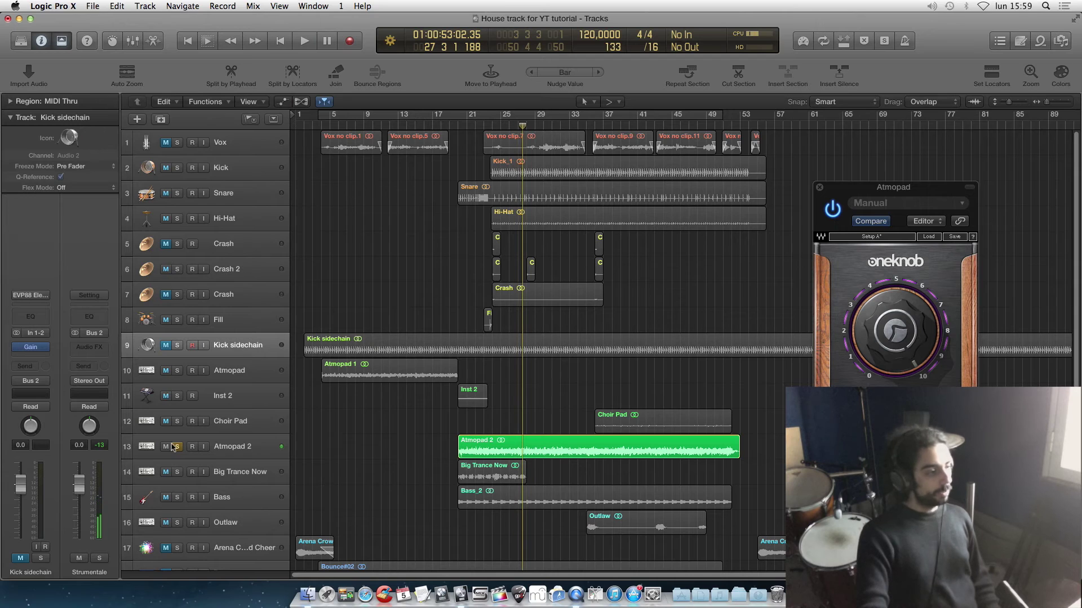
{"action": "left_click", "coordinate": [178, 447]}
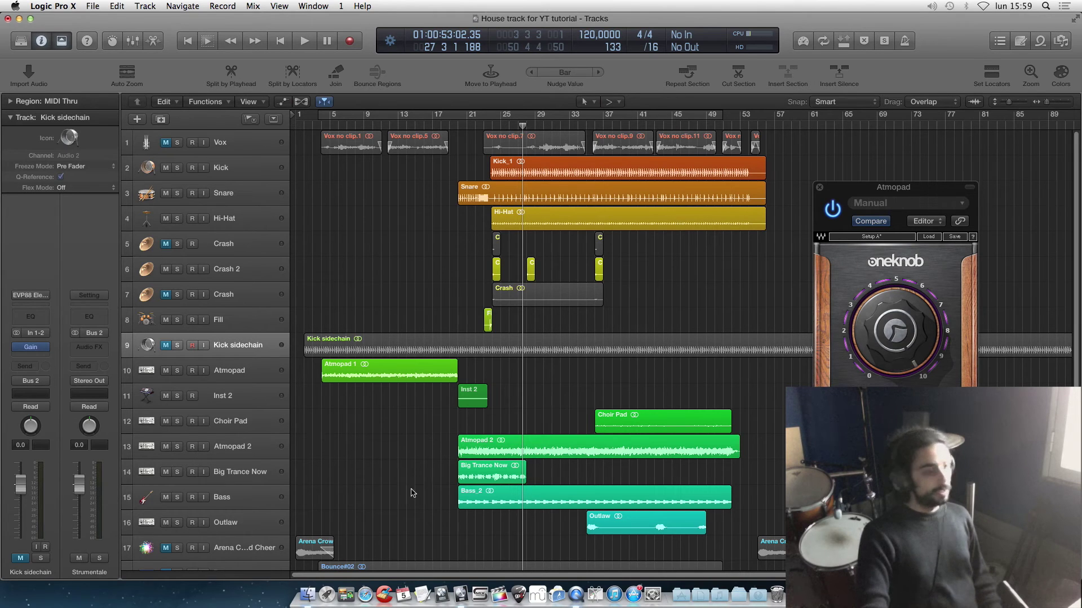
Play from bar 20 and compare the mix with Atmopad 2 muted and unmuted, leaving it unmuted when stopping.
{"action": "double_click", "coordinate": [456, 121]}
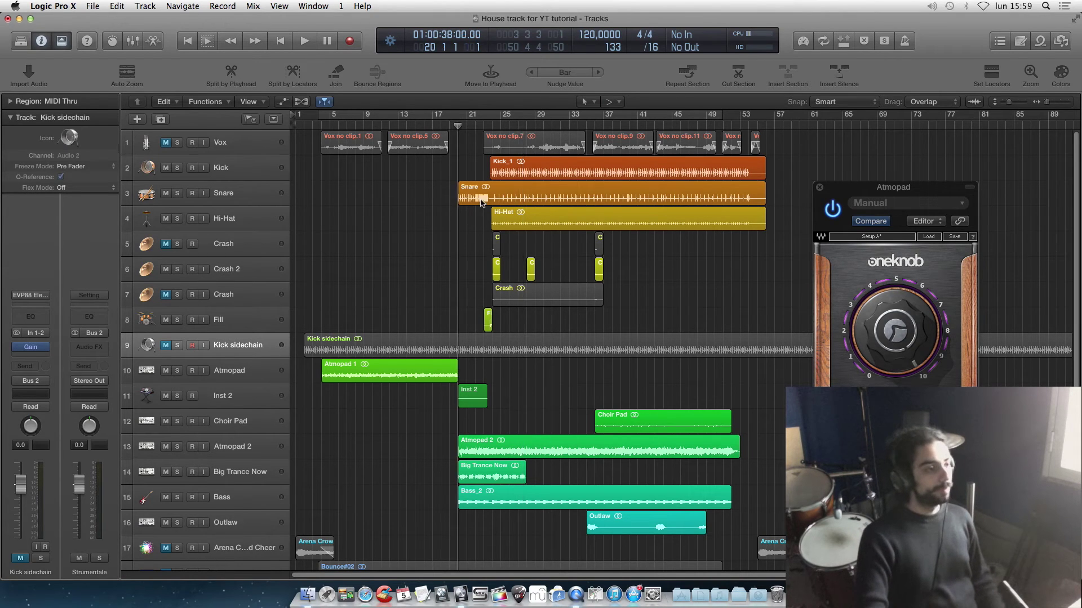
{"action": "left_click", "coordinate": [166, 446]}
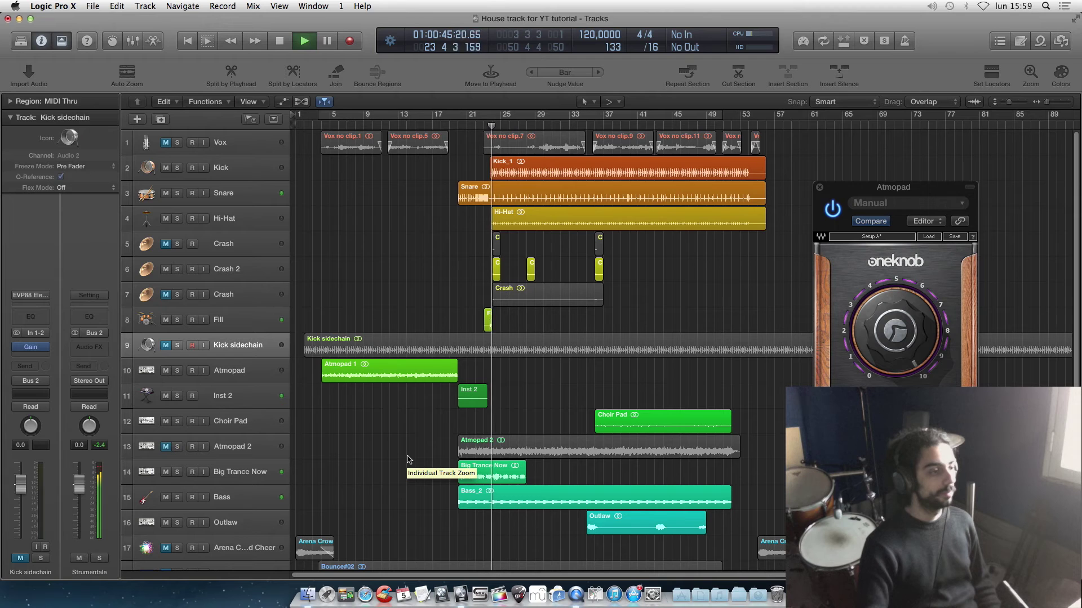
{"action": "left_click", "coordinate": [166, 446]}
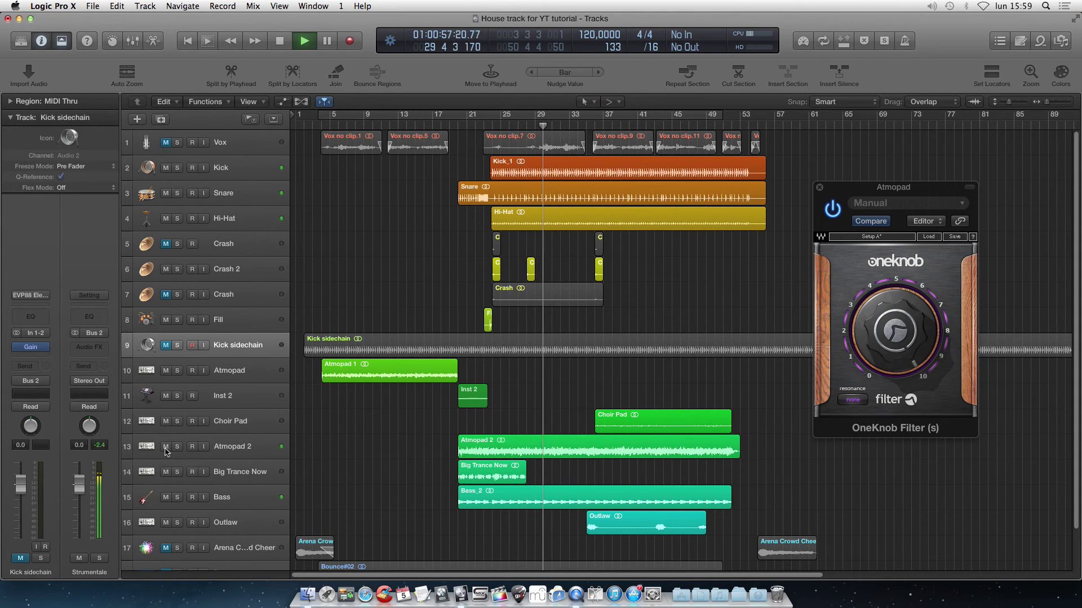
{"action": "left_click", "coordinate": [165, 448]}
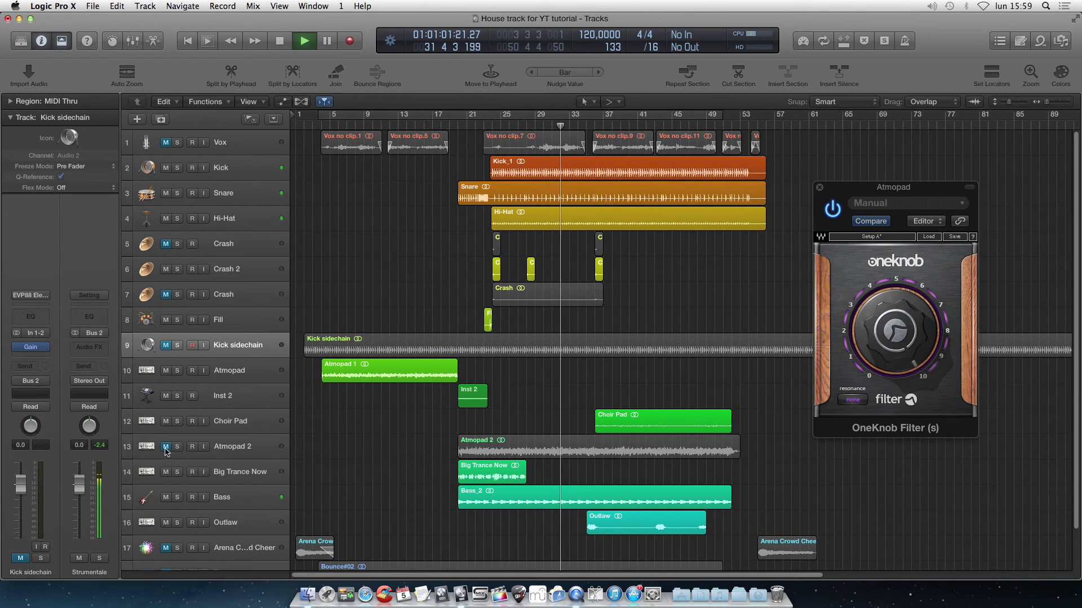
{"action": "left_click", "coordinate": [165, 448]}
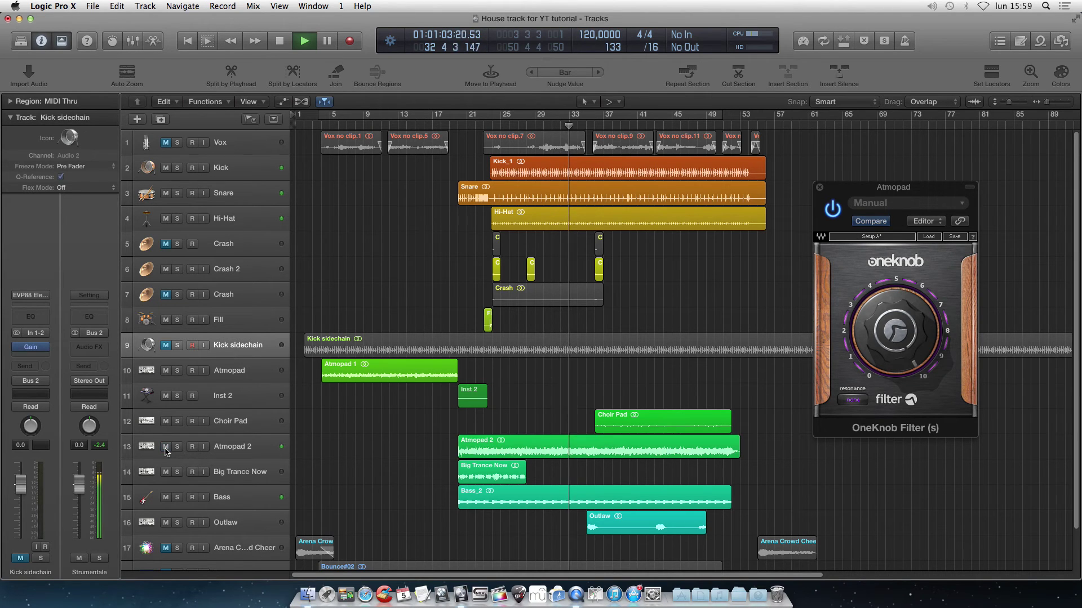
{"action": "key", "text": "space"}
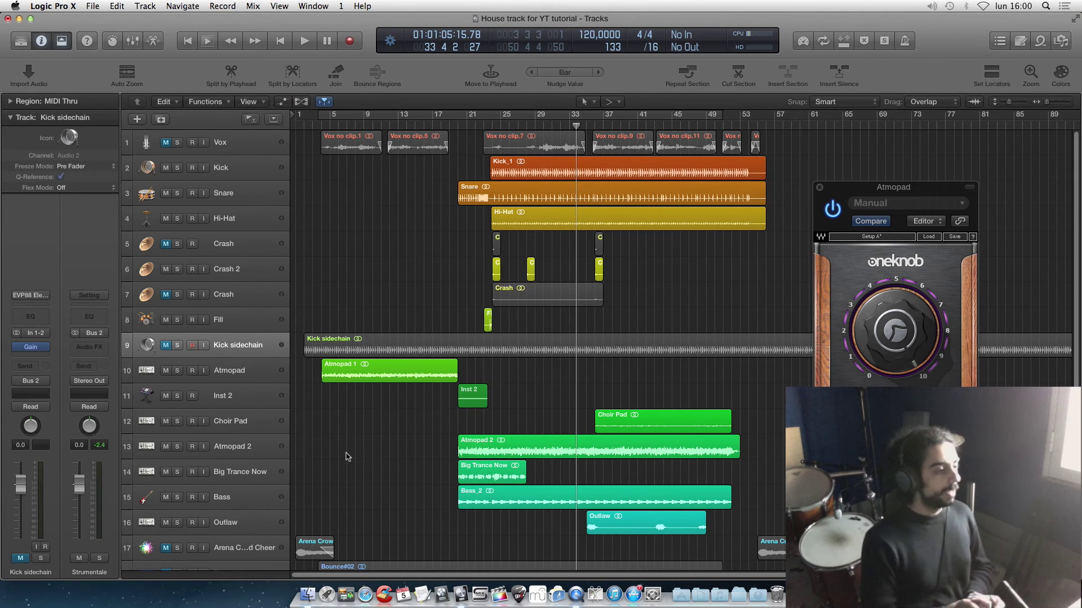
Select the Atmopad 2 track with the playhead at bar 19 and close the Atmopad track's OneKnob Filter window.
{"action": "left_click_drag", "start_coordinate": [911, 188], "coordinate": [844, 187]}
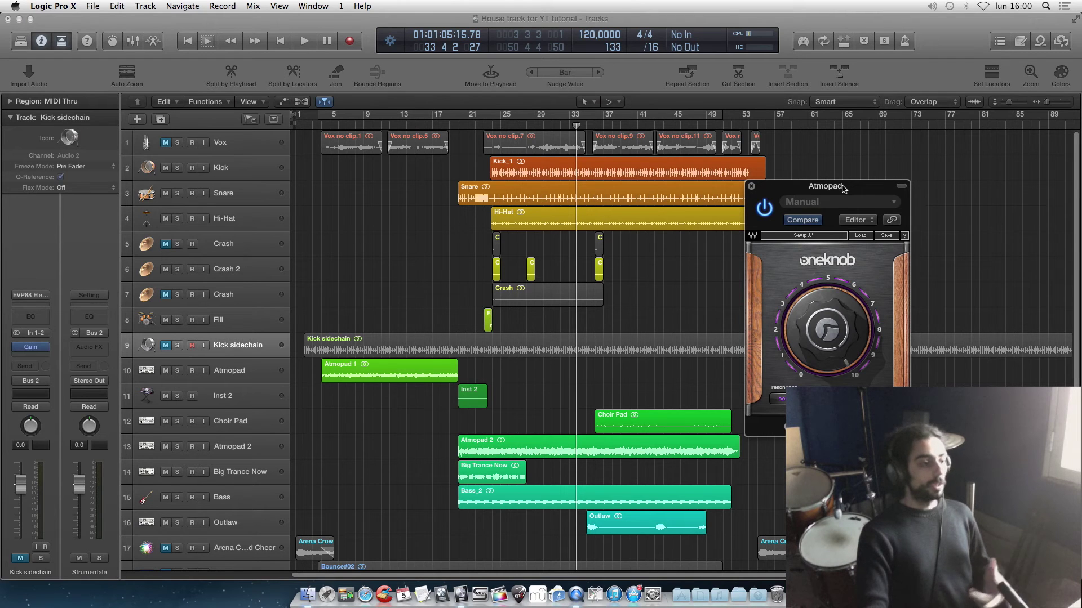
{"action": "left_click", "coordinate": [352, 445]}
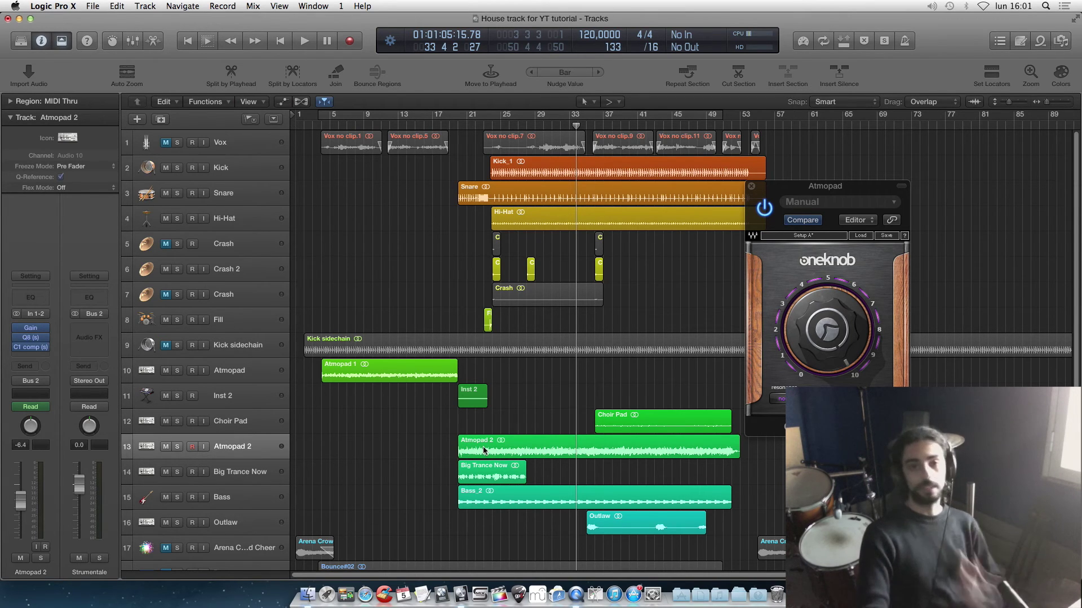
{"action": "left_click", "coordinate": [449, 122]}
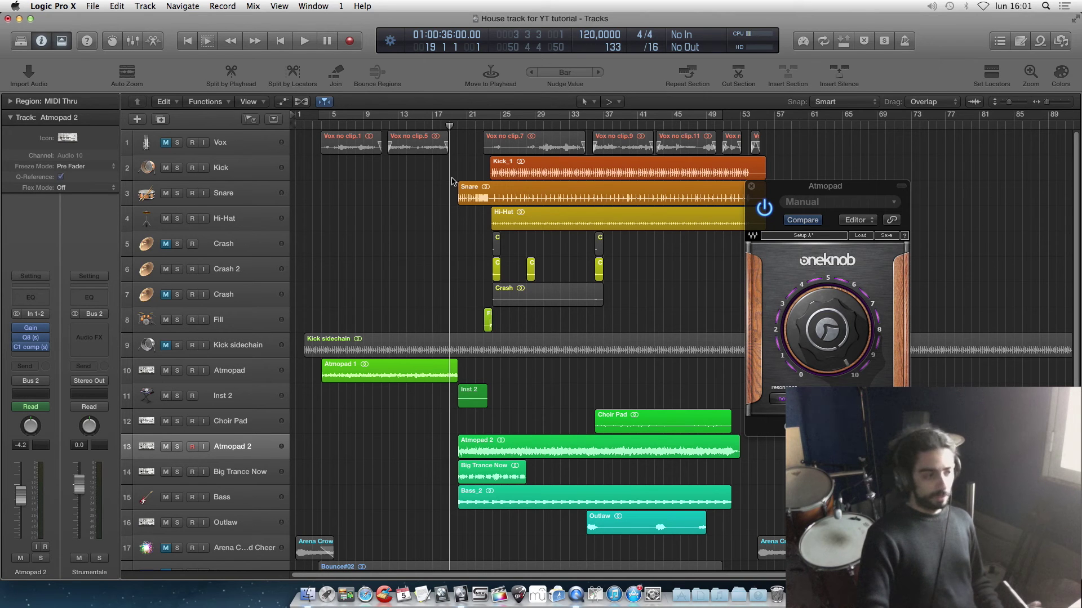
{"action": "left_click", "coordinate": [752, 188]}
Move the OneKnob Filter insert from the Atmopad channel to below C1 comp on Atmopad 2 in the mixer, and hide the mixer.
{"action": "left_click", "coordinate": [131, 42]}
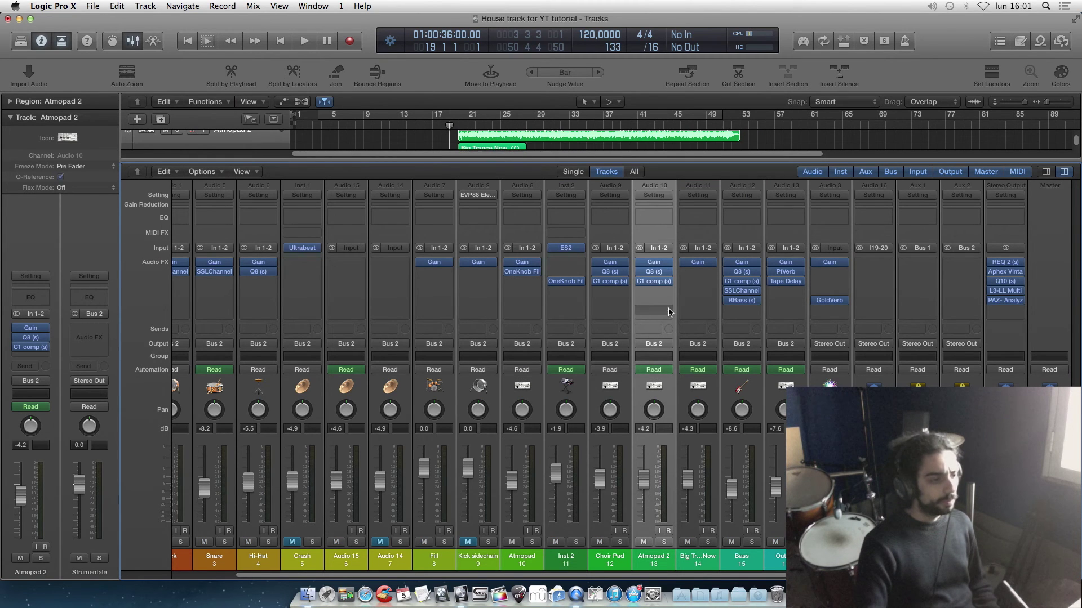
{"action": "mouse_move", "coordinate": [523, 276]}
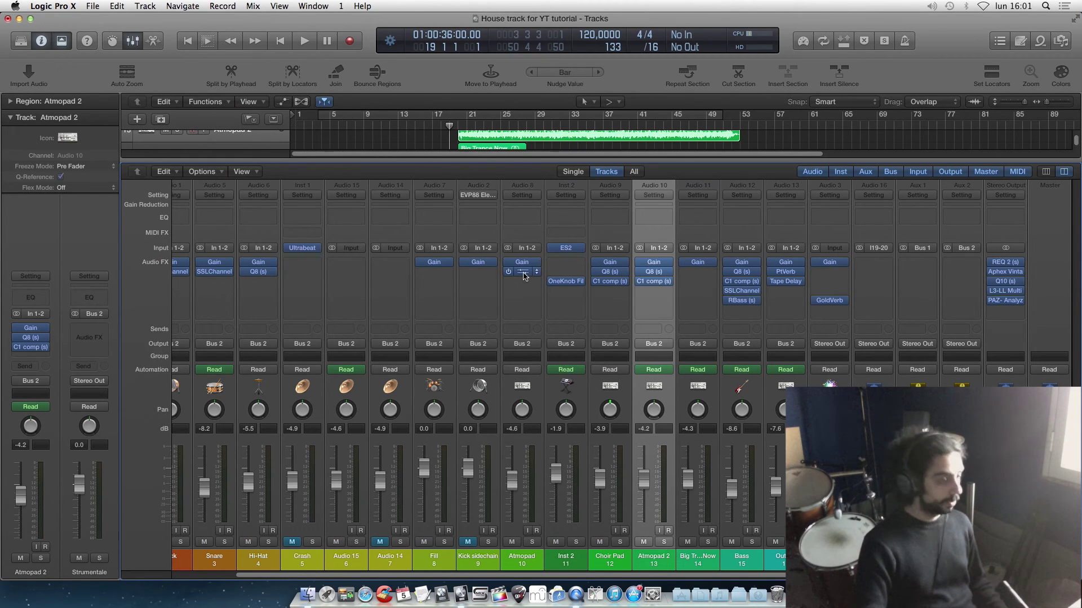
{"action": "left_click_drag", "start_coordinate": [522, 274], "coordinate": [655, 291]}
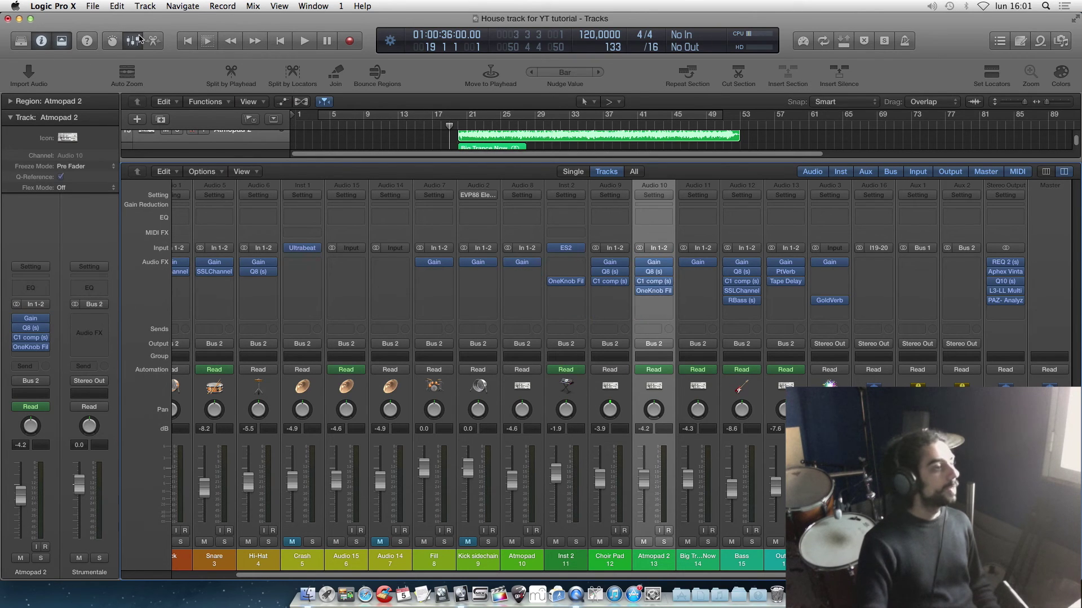
{"action": "left_click", "coordinate": [134, 41]}
{"action": "left_click", "coordinate": [416, 309]}
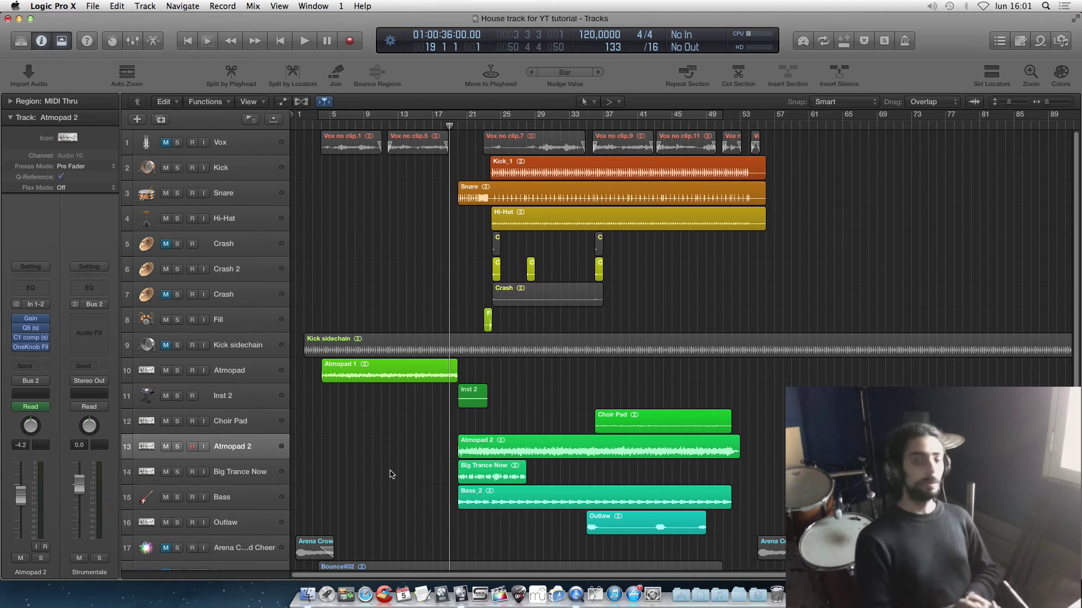
Open the OneKnob Filter on Atmopad 2 and place its window clear of the track regions.
{"action": "left_click", "coordinate": [34, 347]}
{"action": "left_click_drag", "start_coordinate": [149, 50], "coordinate": [969, 41]}
{"action": "left_click", "coordinate": [416, 228]}
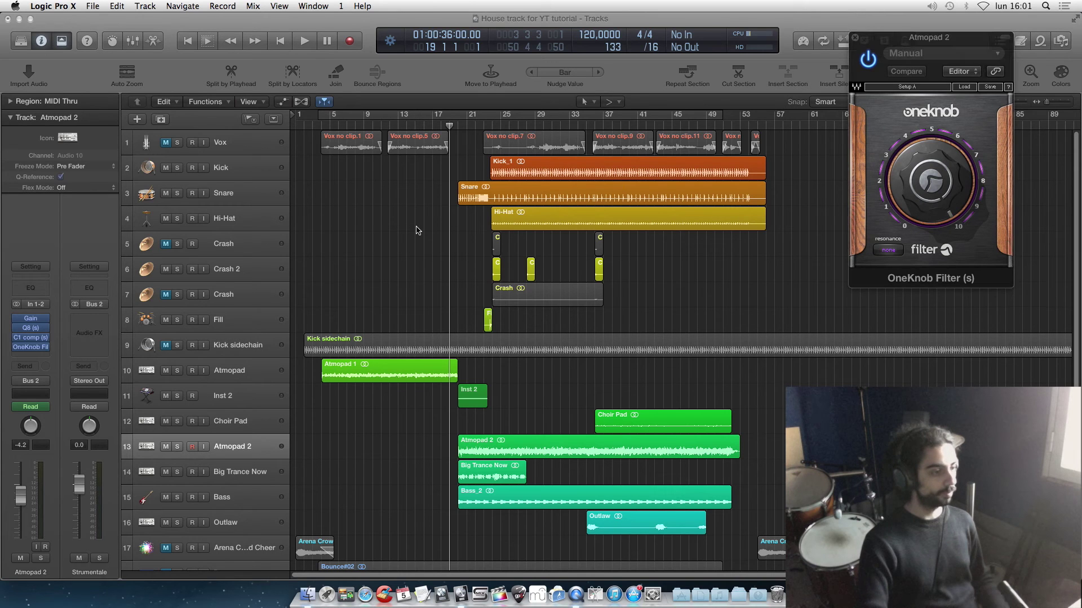
Play from bar 19 with Atmopad 2 soloed, sweep the OneKnob Filter knob and return it to 10, and stop playback.
{"action": "key", "text": "space"}
{"action": "left_click", "coordinate": [178, 446]}
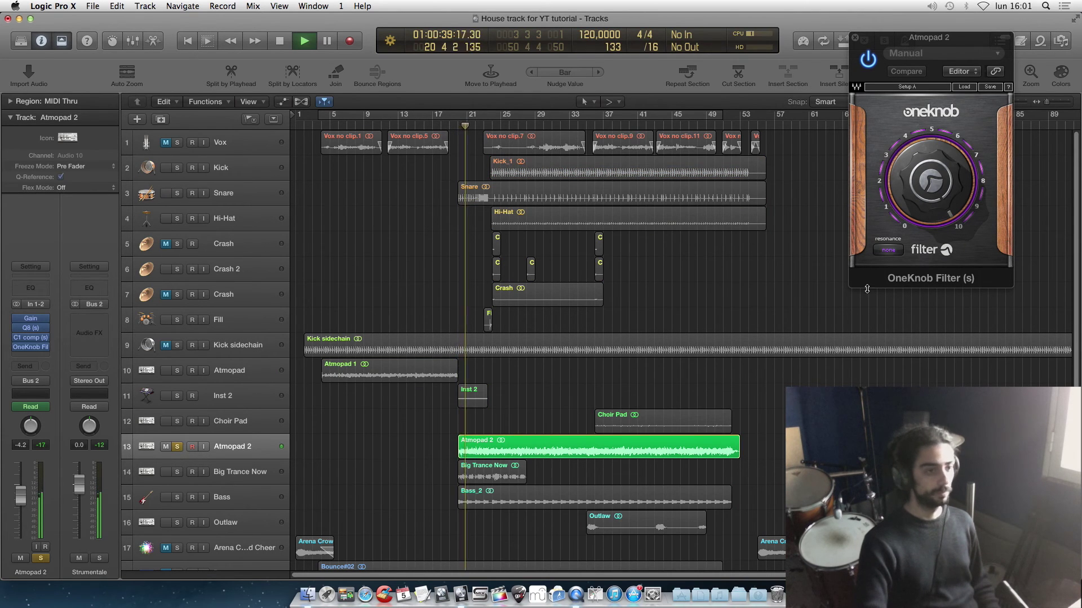
{"action": "mouse_move", "coordinate": [929, 182]}
{"action": "left_mouse_down"}
{"action": "mouse_move", "coordinate": [929, 237]}
{"action": "mouse_move", "coordinate": [930, 183]}
{"action": "left_mouse_up"}
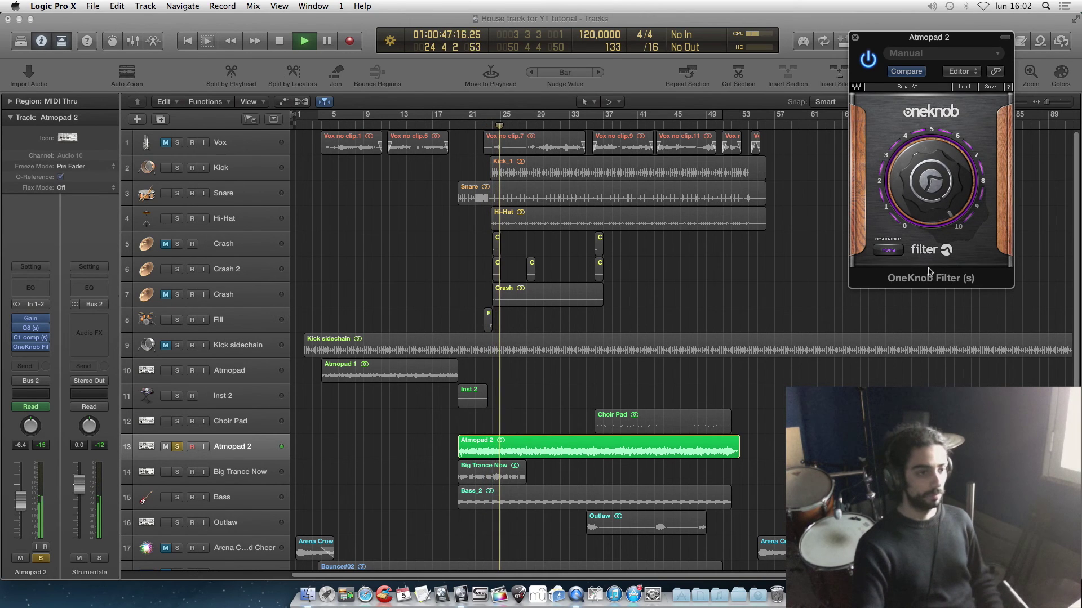
{"action": "key", "text": "space"}
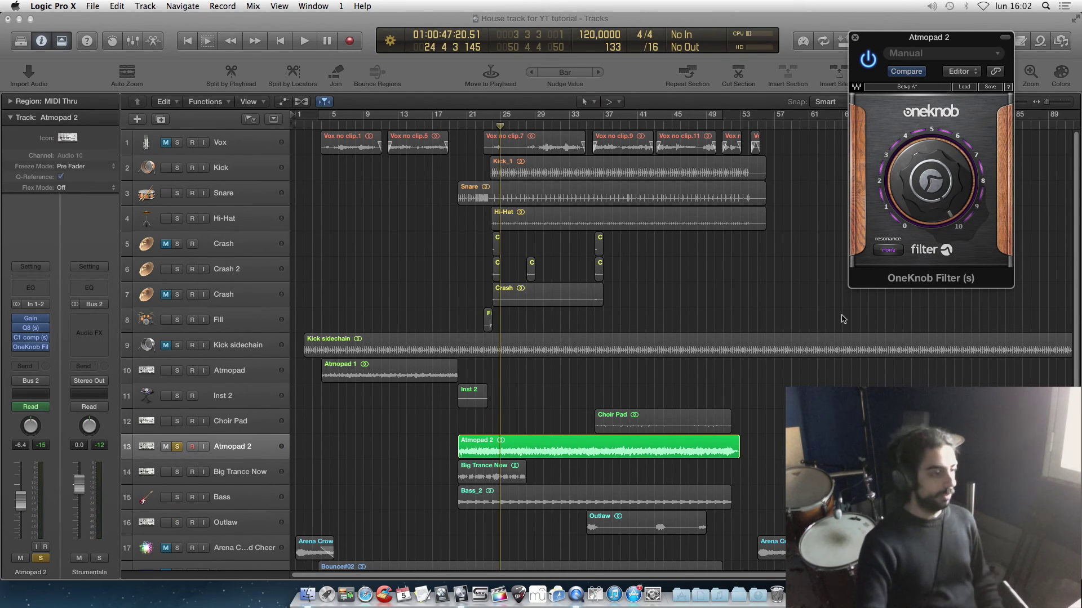
Examine the C1 compressor and its side-chain input on Atmopad 2, reset the playhead to bar 19, and return to the OneKnob Filter.
{"action": "left_click", "coordinate": [31, 338]}
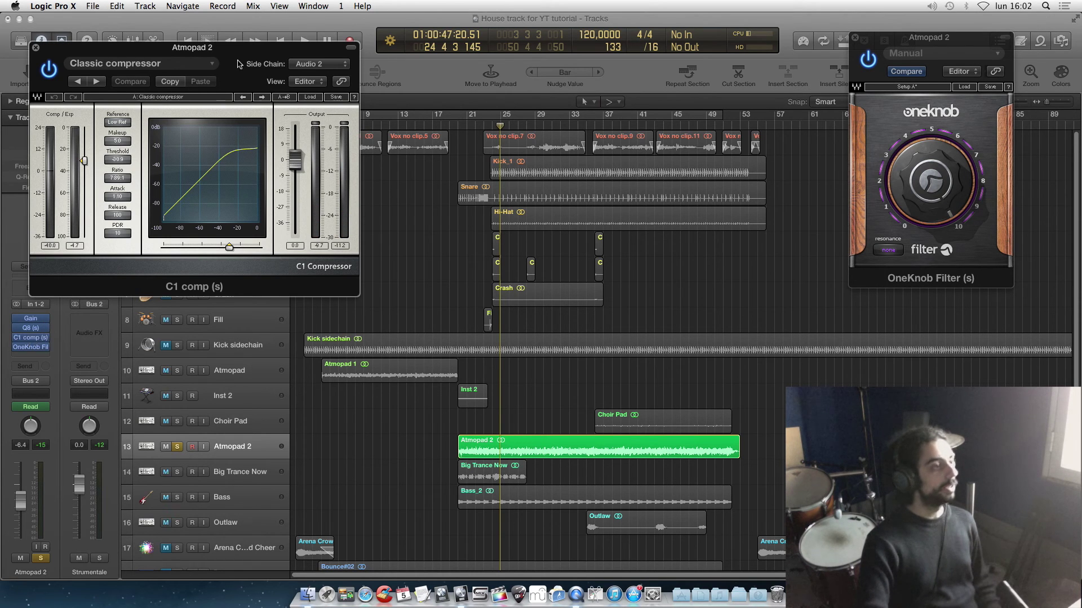
{"action": "left_click_drag", "start_coordinate": [229, 47], "coordinate": [260, 19]}
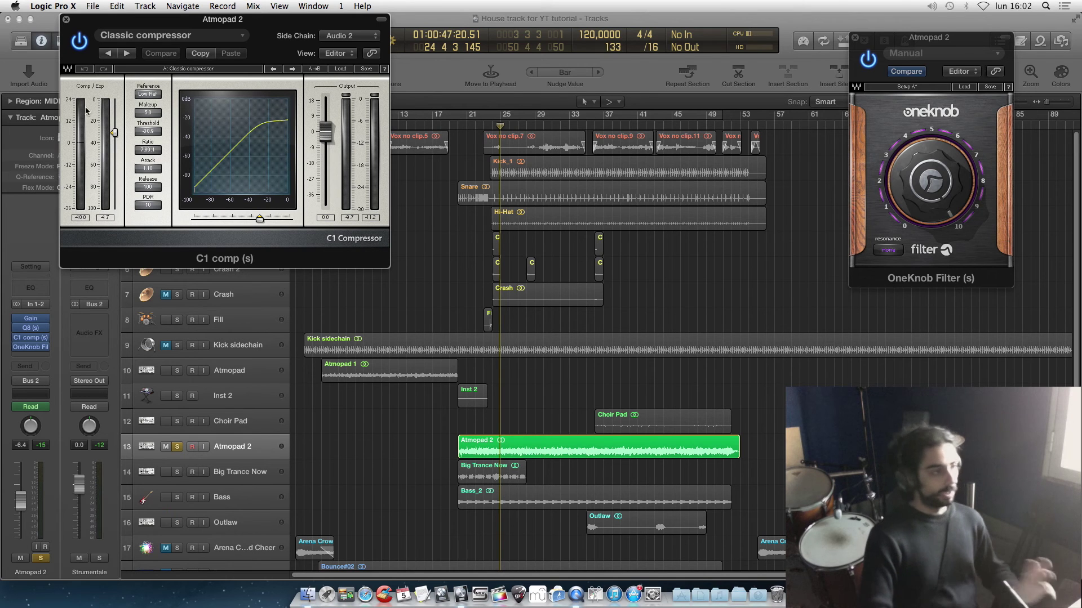
{"action": "left_click", "coordinate": [456, 125]}
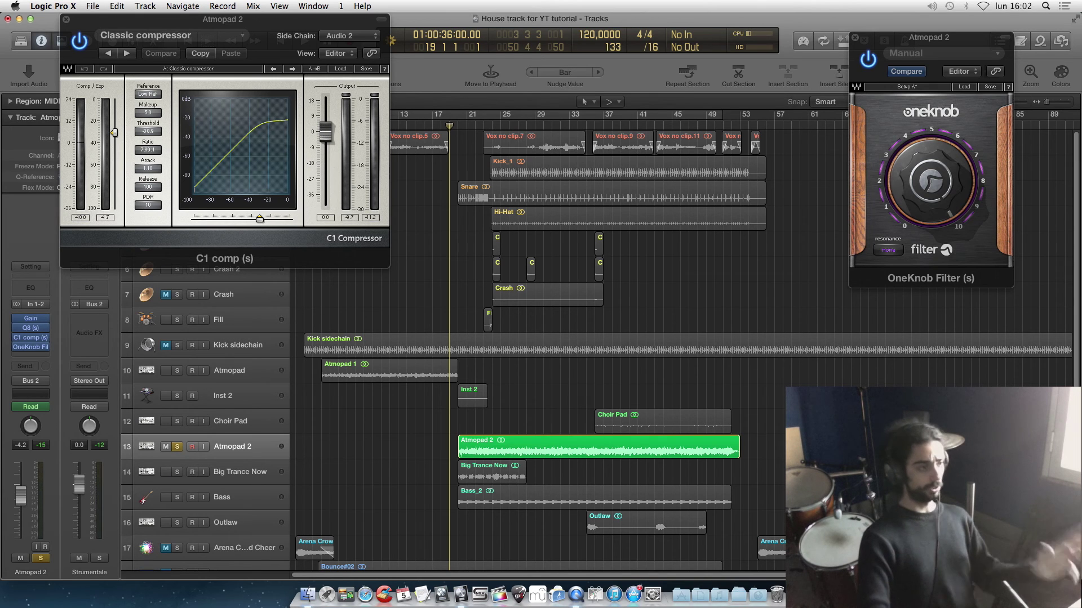
{"action": "left_click", "coordinate": [372, 123]}
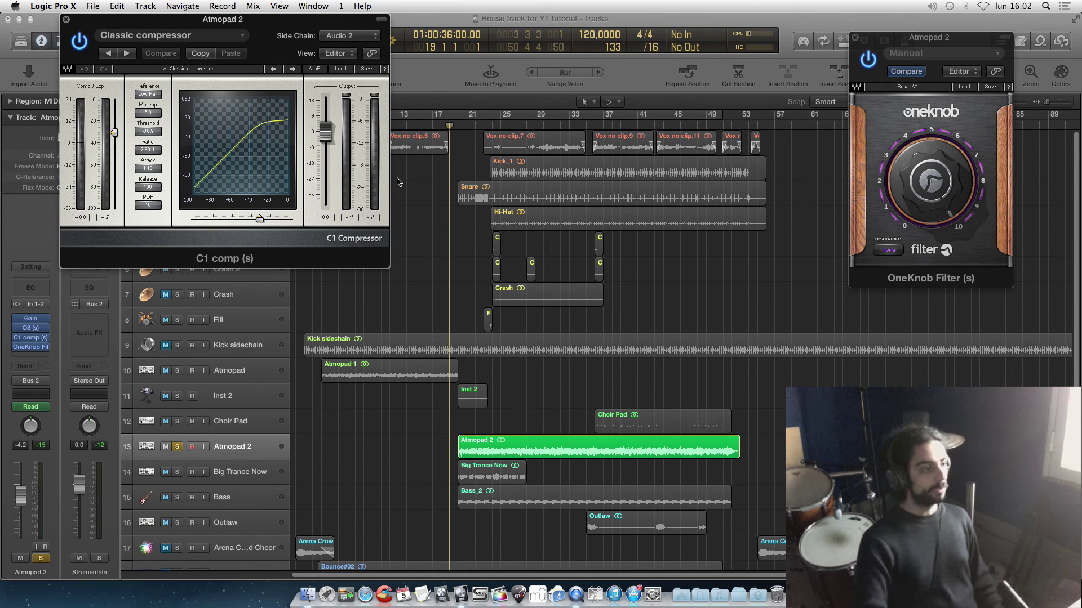
{"action": "left_click", "coordinate": [66, 20]}
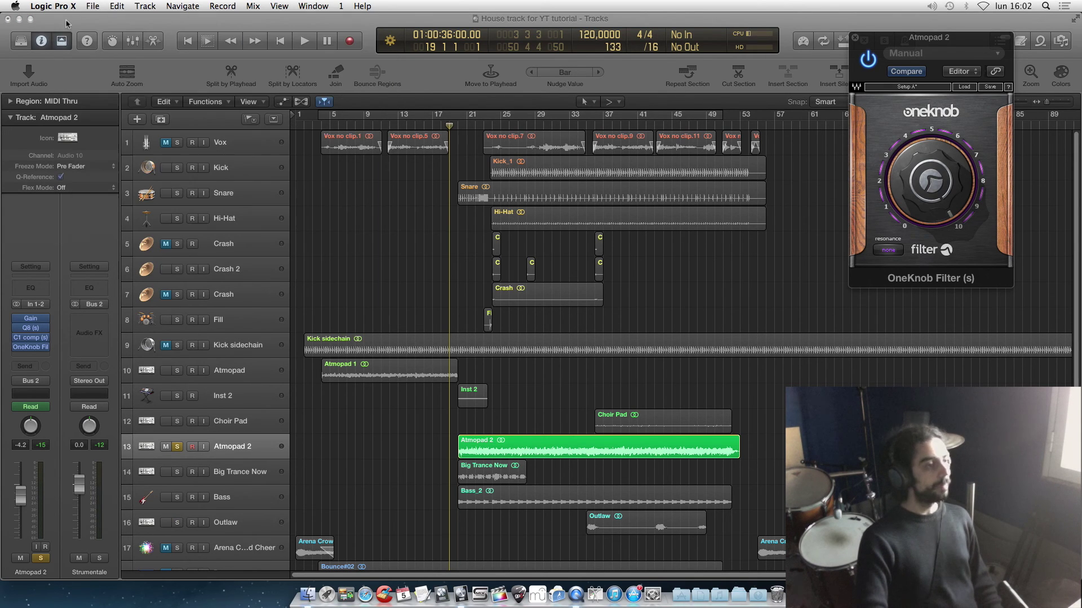
{"action": "left_click", "coordinate": [966, 248]}
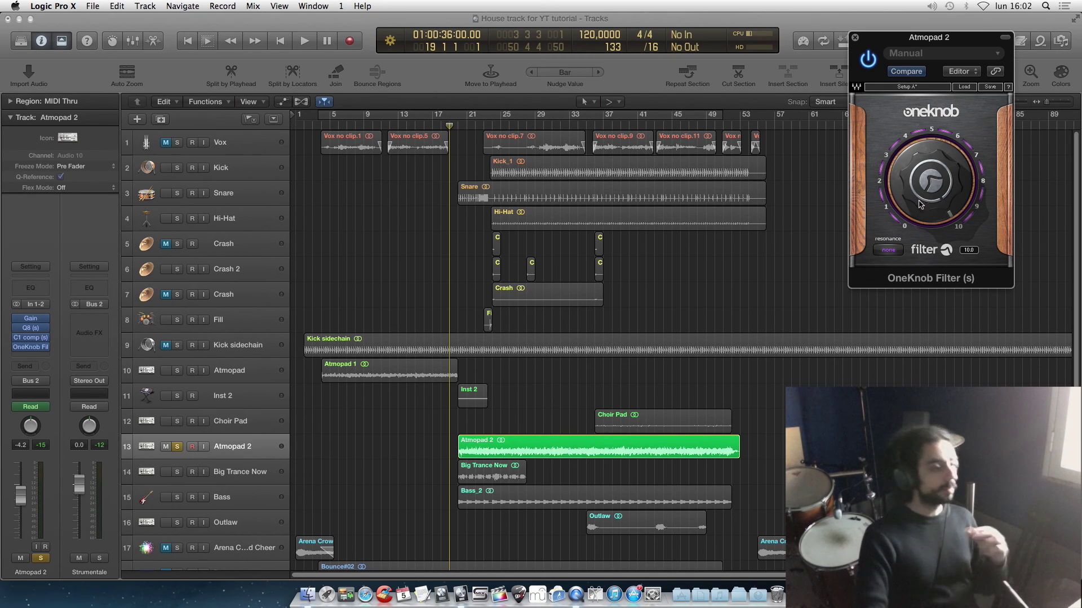
In Write automation mode, play Atmopad 2 from bar 19, record a OneKnob Filter sweep from about 0 up to 10, and stop at bar 28.
{"action": "scroll", "coordinate": [434, 418], "scroll_direction": "down", "scroll_amount": 2}
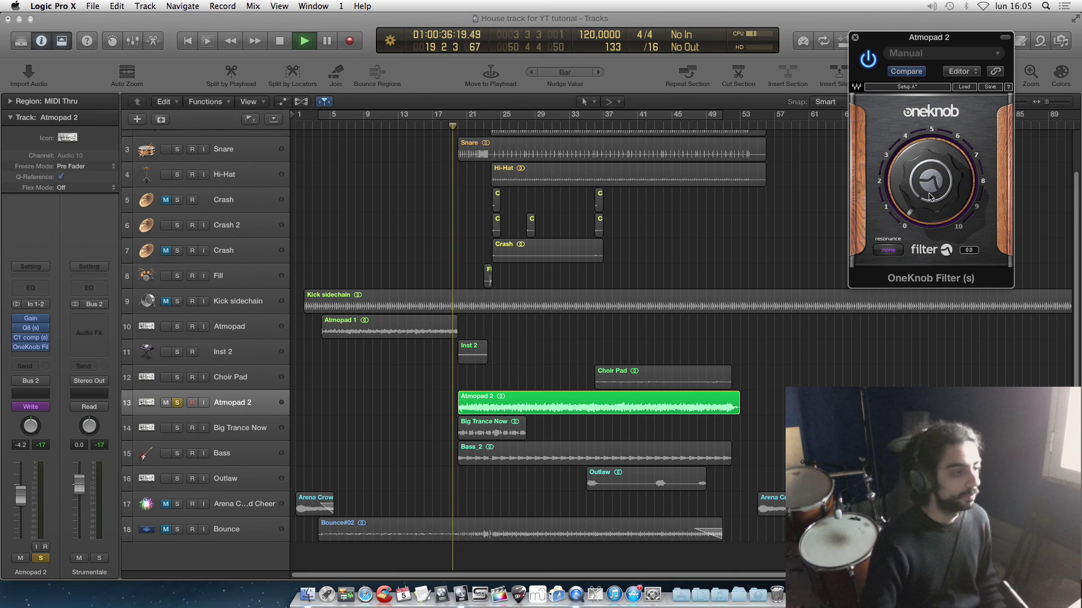
{"action": "left_click_drag", "start_coordinate": [930, 197], "coordinate": [930, 117]}
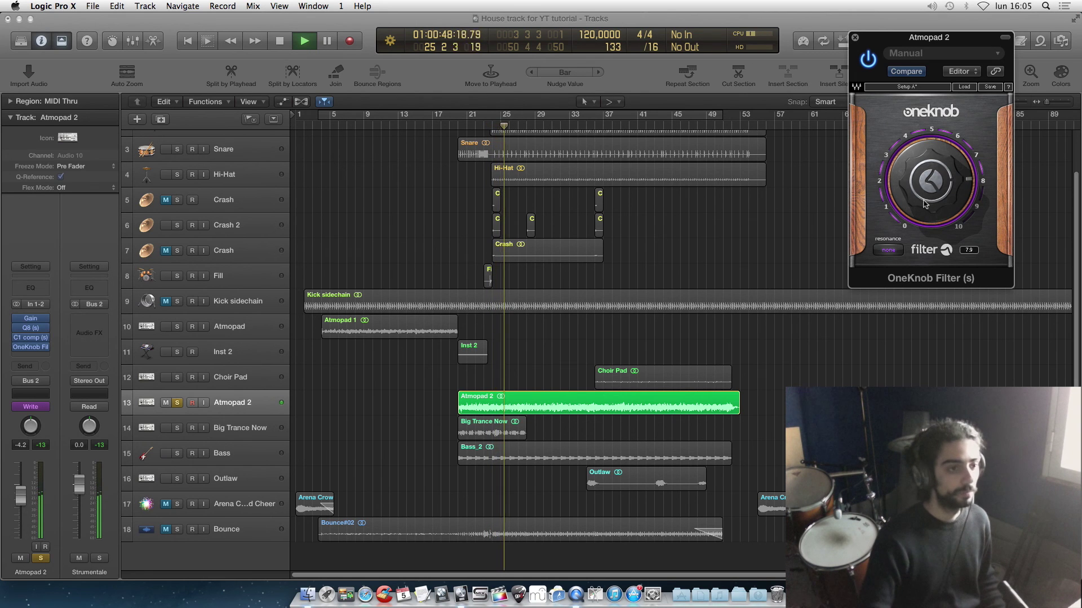
{"action": "left_click_drag", "start_coordinate": [928, 198], "coordinate": [929, 175]}
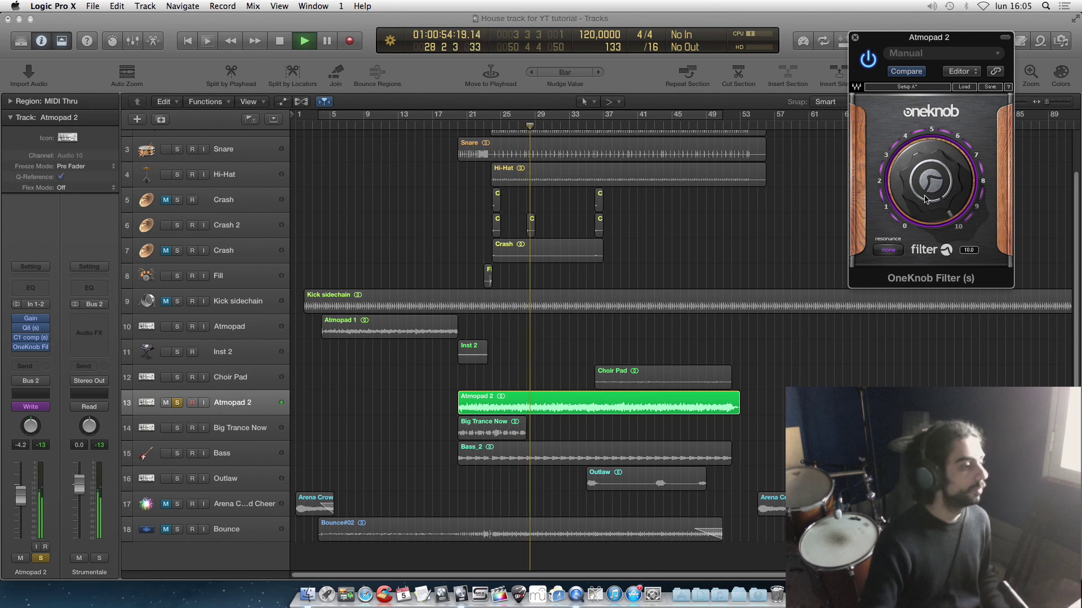
{"action": "key", "text": "space"}
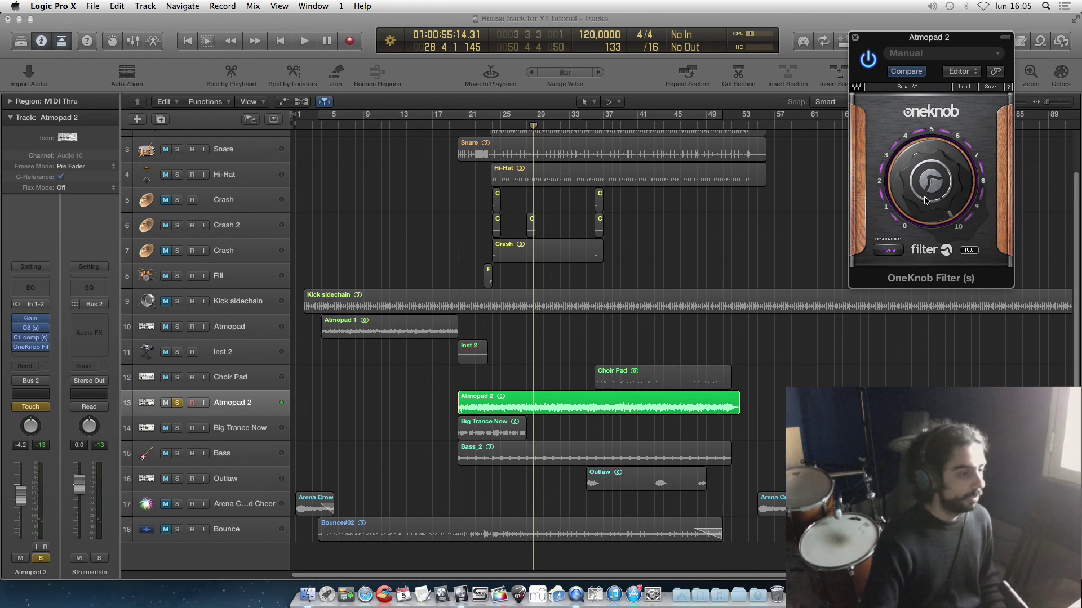
Return Atmopad 2 to Read automation mode and show automation in the track area.
{"action": "left_click", "coordinate": [30, 407]}
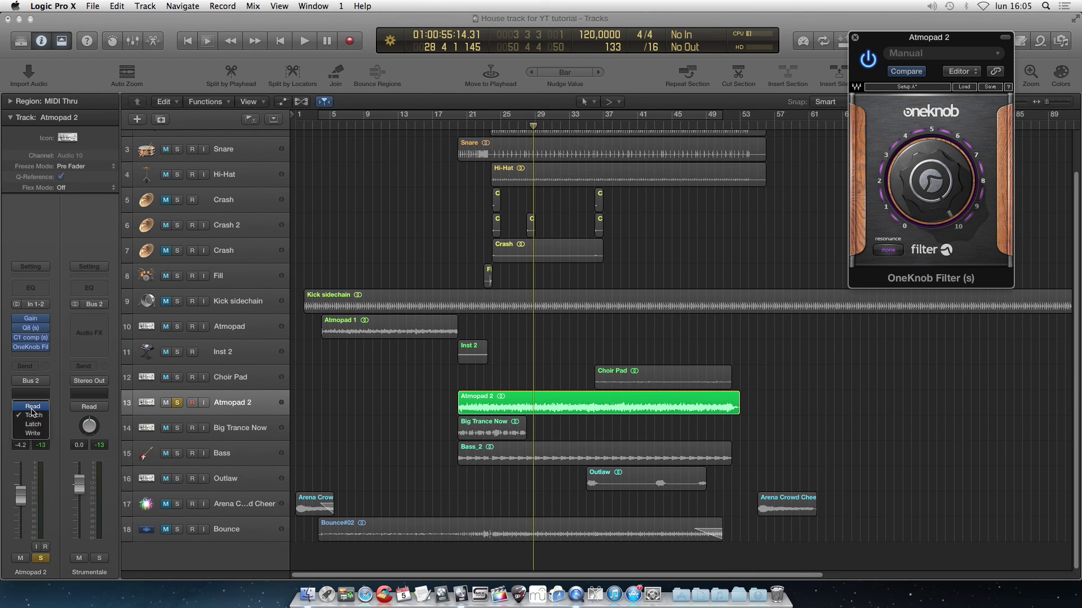
{"action": "left_click", "coordinate": [30, 414]}
{"action": "key", "text": "a"}
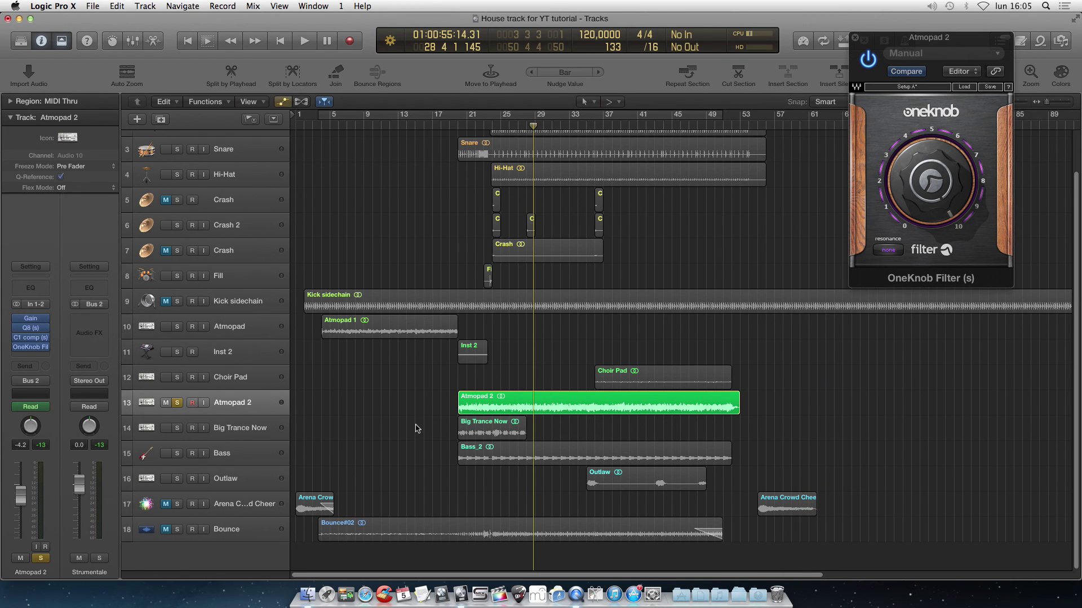